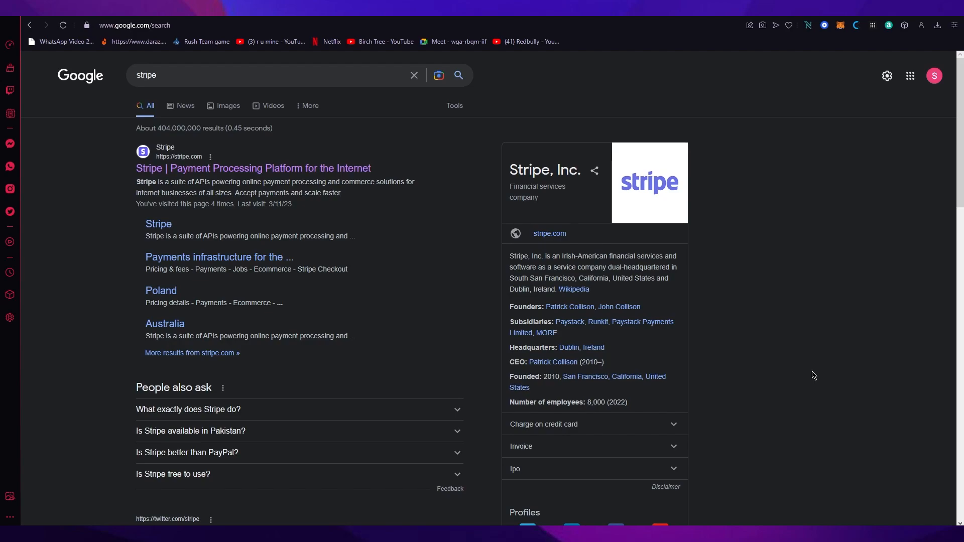
- Read the "What exactly does Stripe do?" answer in the Google results for stripe
click(357, 409)
scroll(372, 402, down, 3)
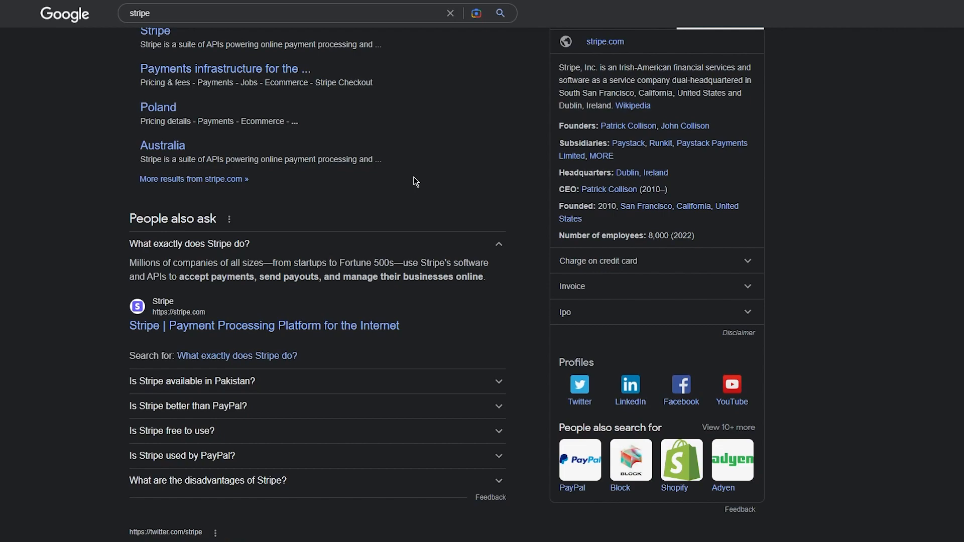
scroll(415, 182, up, 3)
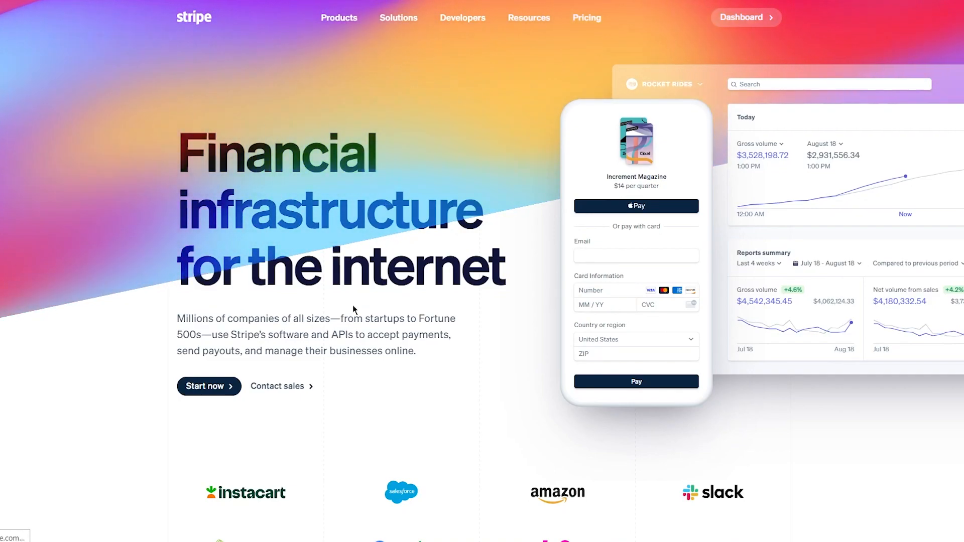
- Open the Stripe dashboard sign-in page from the Stripe homepage
scroll(428, 324, down, 20)
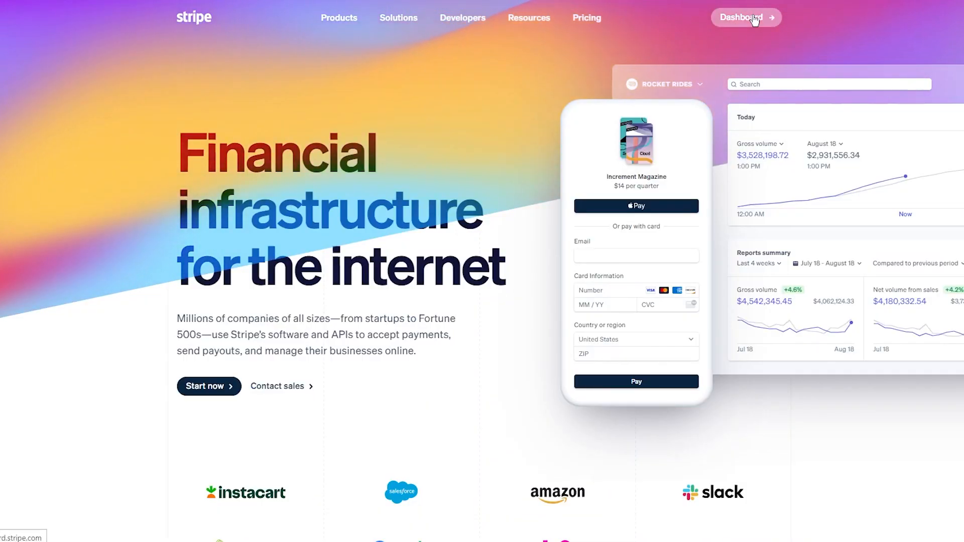
right_click(753, 18)
click(773, 25)
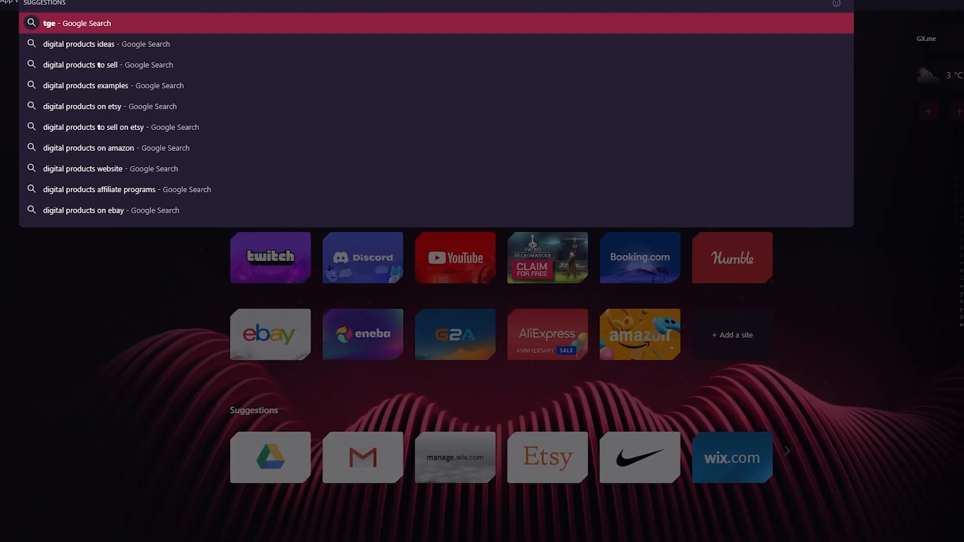
- Get a temporary email address from temp-mail.org and enter it as the email on the Stripe sign-in form
key(BackSpace)
key(BackSpace)
key(BackSpace)
text(temp)
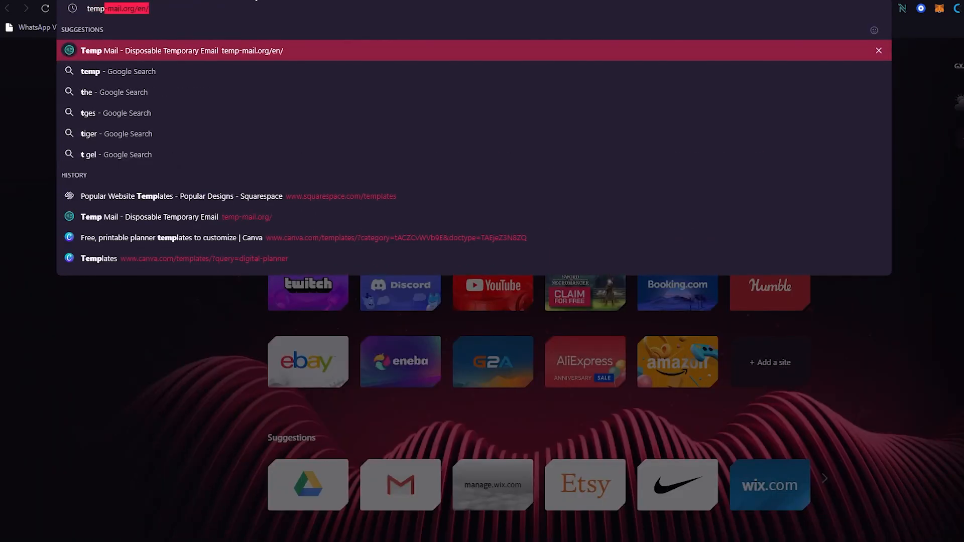
key(Return)
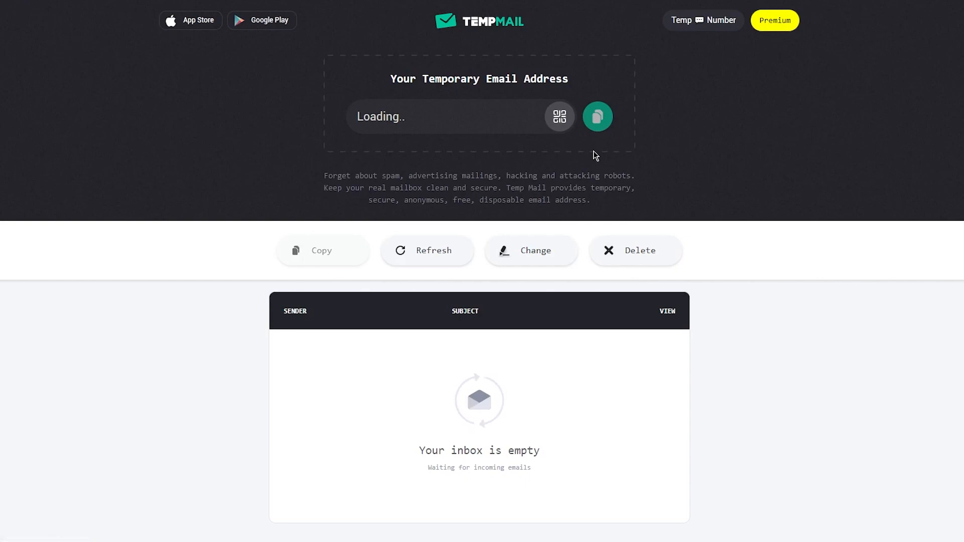
click(598, 118)
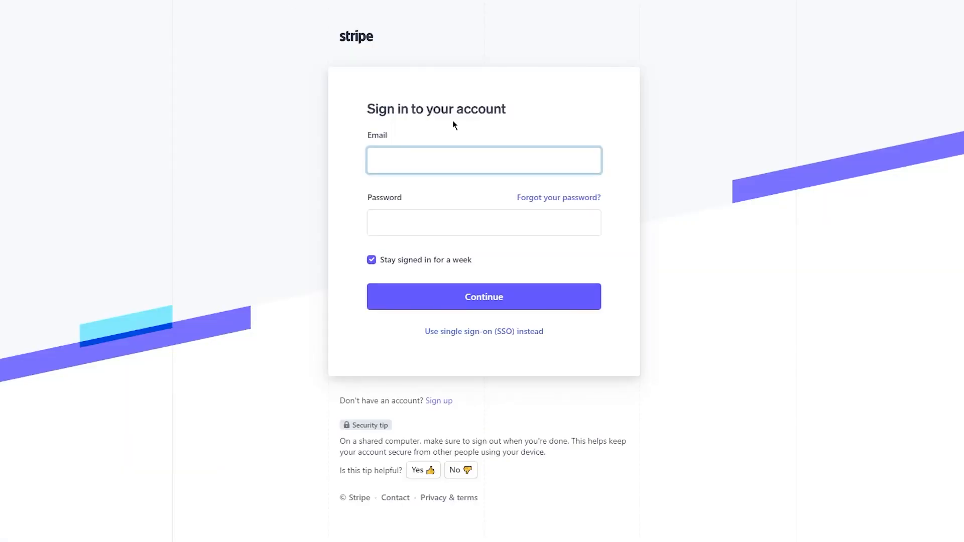
key(ctrl+v)
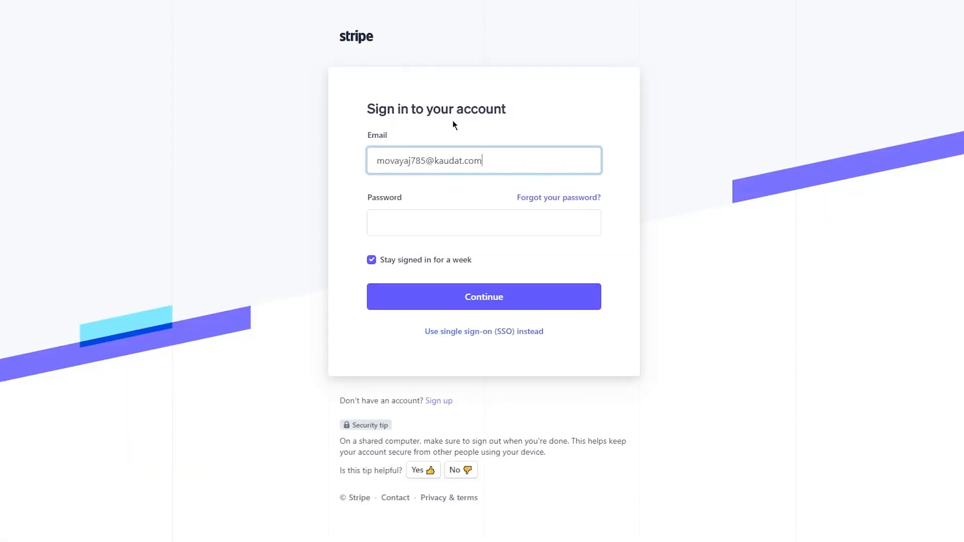
- Try to sign in to Stripe with the temporary email and an account password
click(441, 224)
text(aaaaaaaaa)
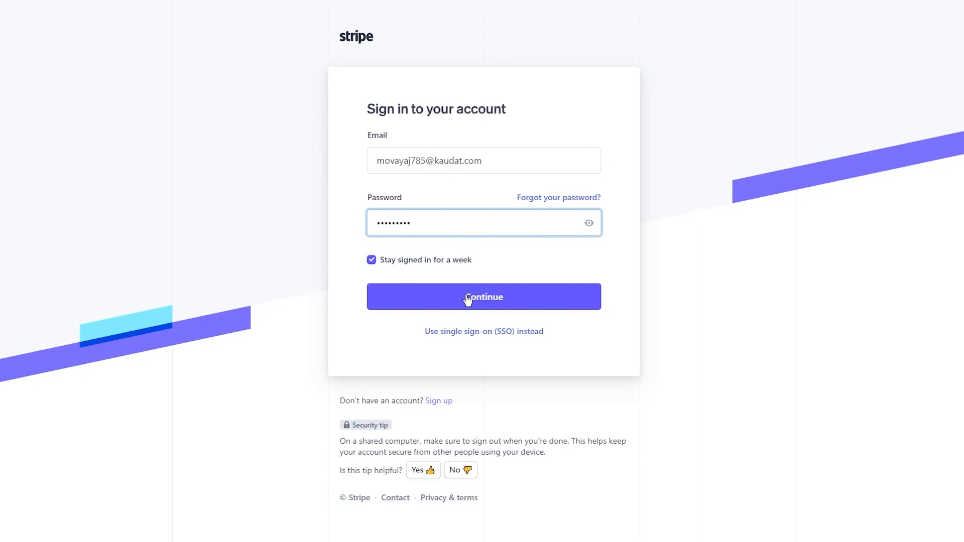
click(484, 300)
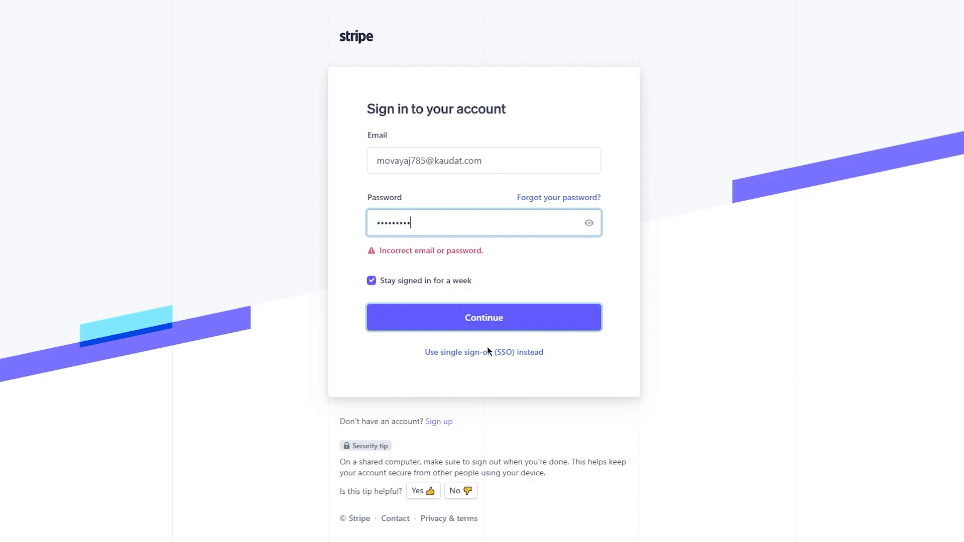
- Open the Stripe sign-up form and enter the account holder's full name
click(435, 423)
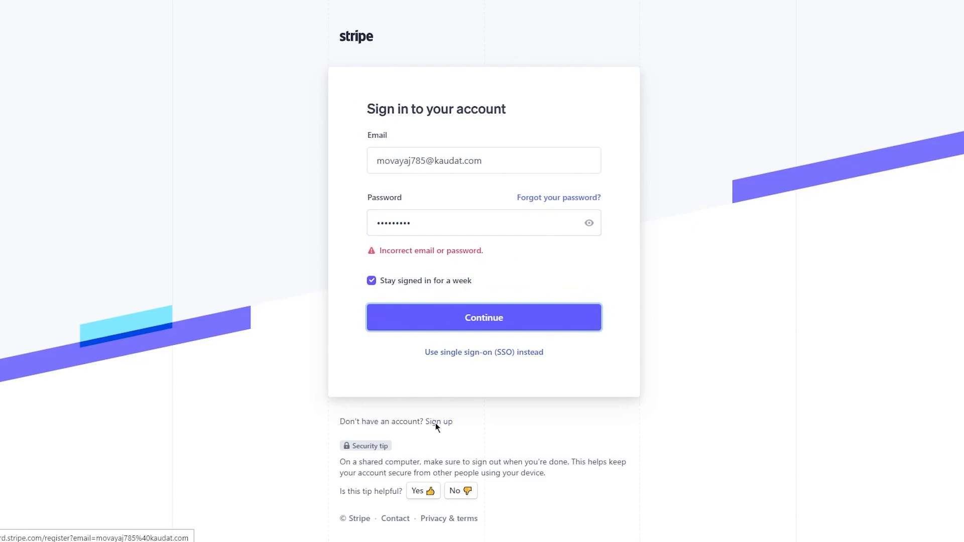
click(587, 181)
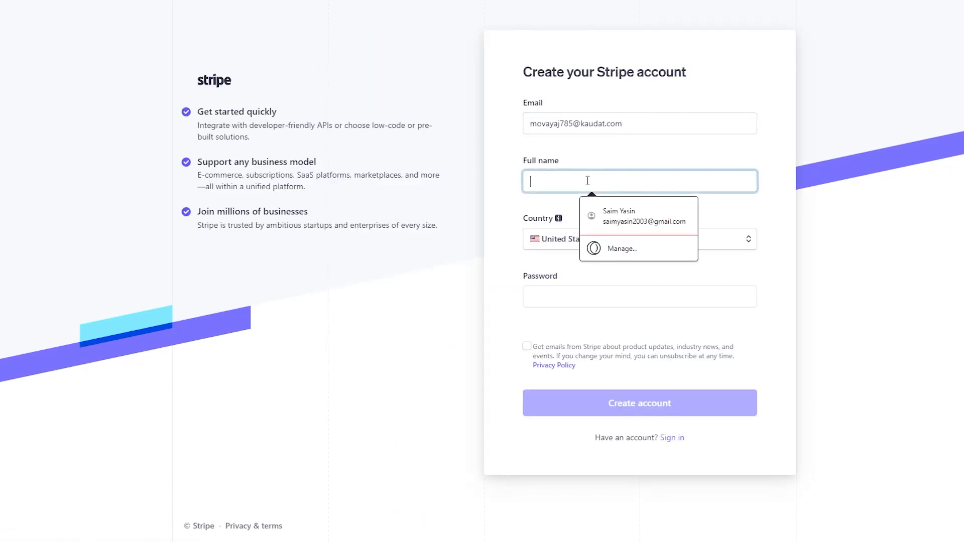
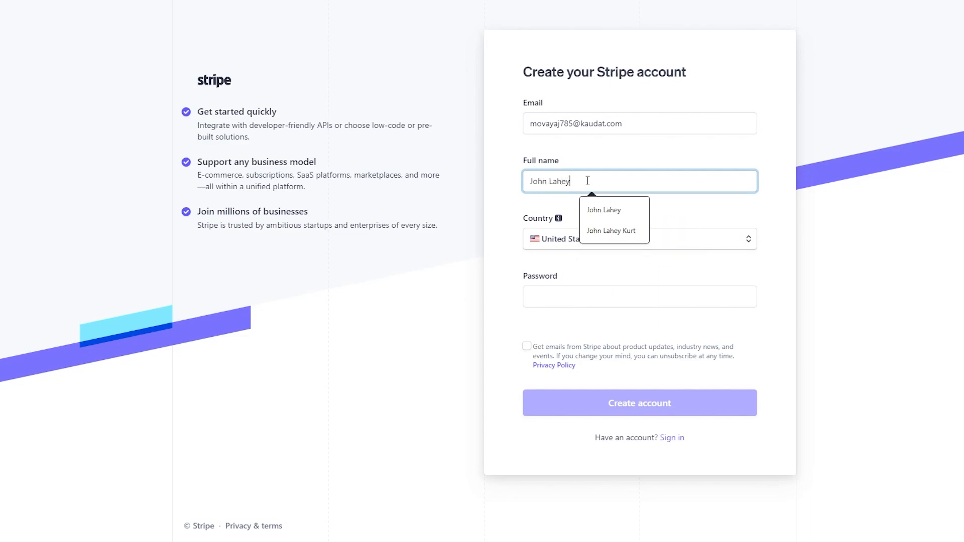
- Look through the selectable countries on the sign-up form, keeping United States
click(570, 235)
scroll(561, 279, down, 12)
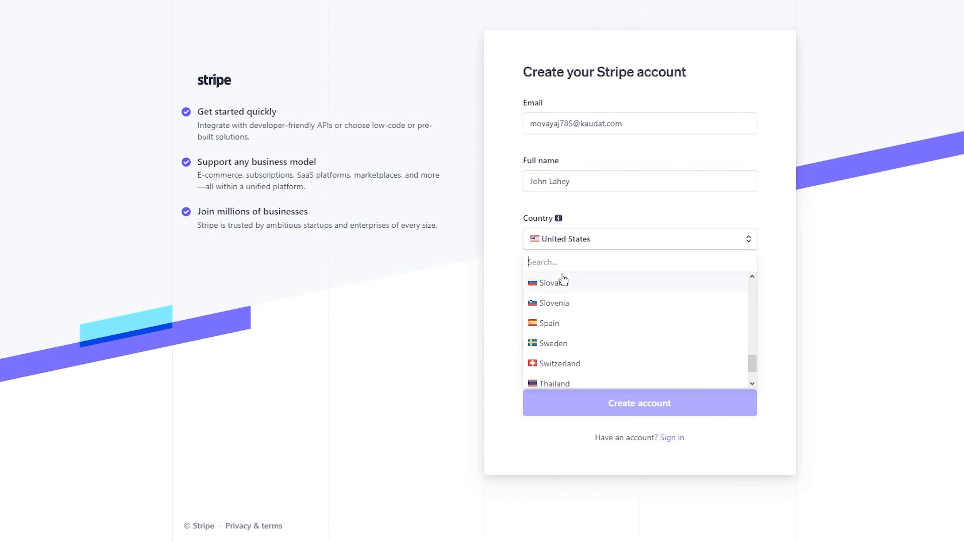
scroll(622, 362, up, 12)
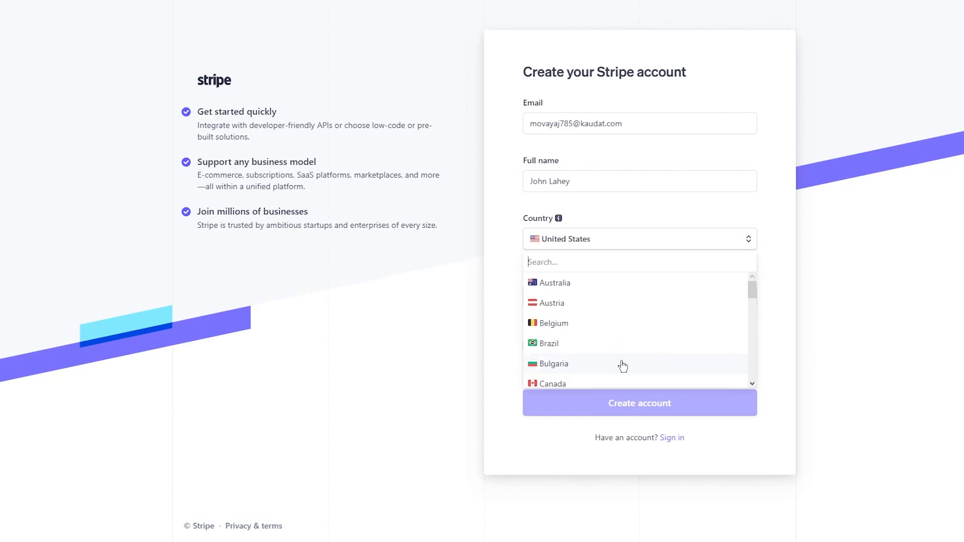
click(663, 225)
- Try a short account password in the sign-up form's password field
click(595, 290)
text(a••••••••)
click(536, 381)
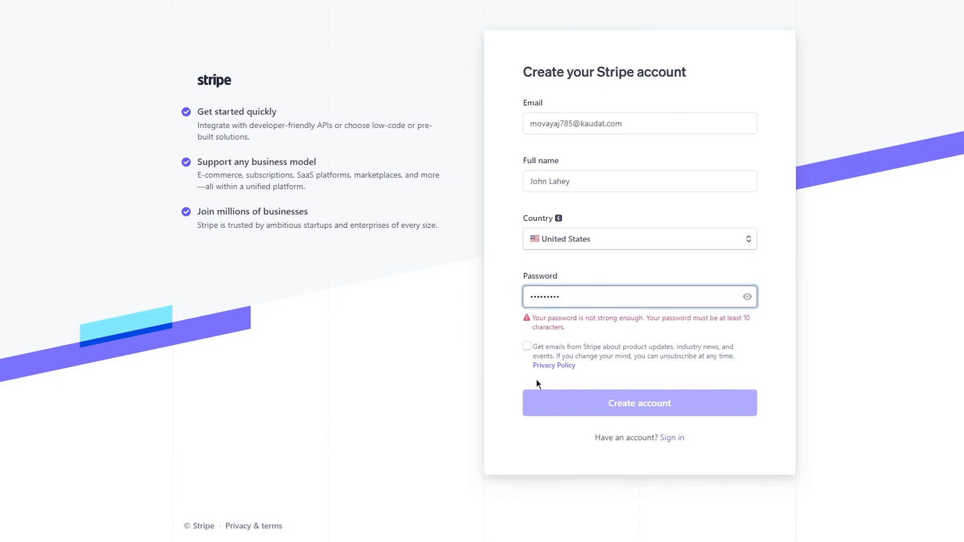
- Replace the account password with one of at least 10 characters and create the Stripe account
click(589, 291)
key(BackSpace)
key(BackSpace)
key(BackSpace)
key(BackSpace)
key(BackSpace)
key(BackSpace)
key(BackSpace)
key(BackSpace)
key(BackSpace)
text(••••••••••)
click(507, 274)
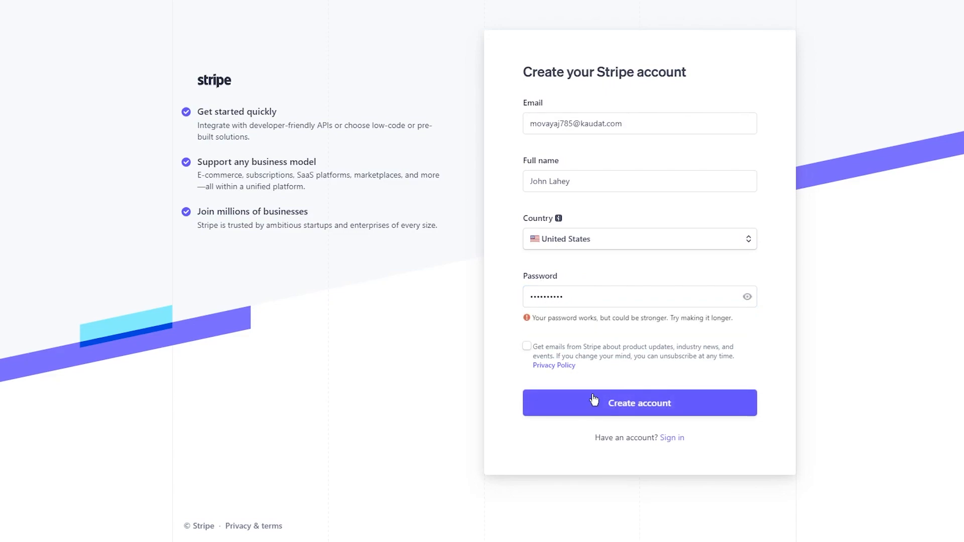
click(595, 400)
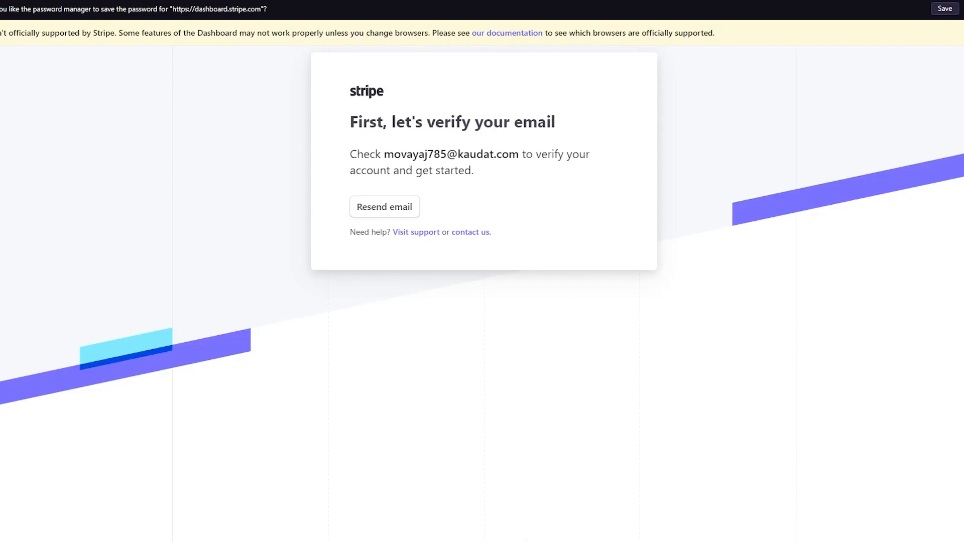
- Switch to Temp Mail and verify the email address from Stripe's verification message
key(ctrl+Tab)
click(560, 348)
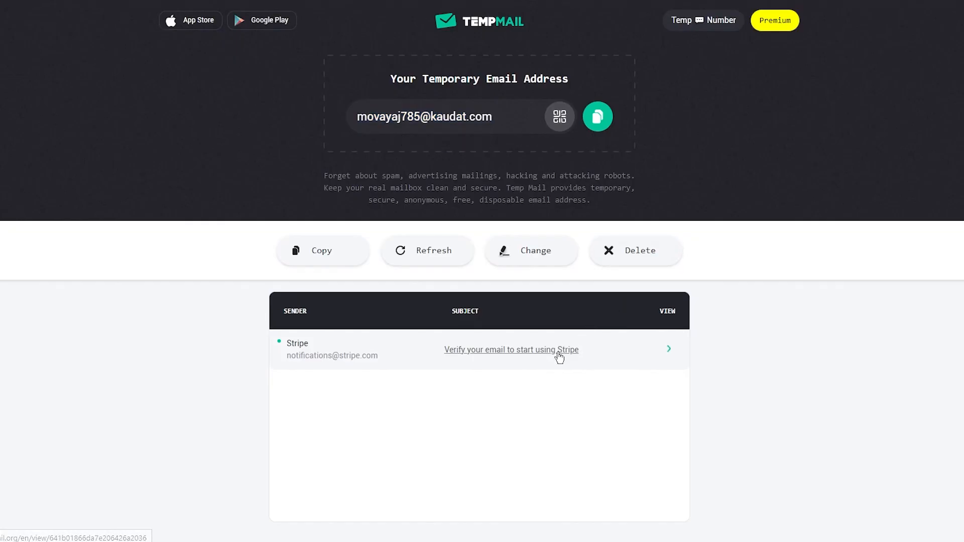
scroll(560, 278, down, 5)
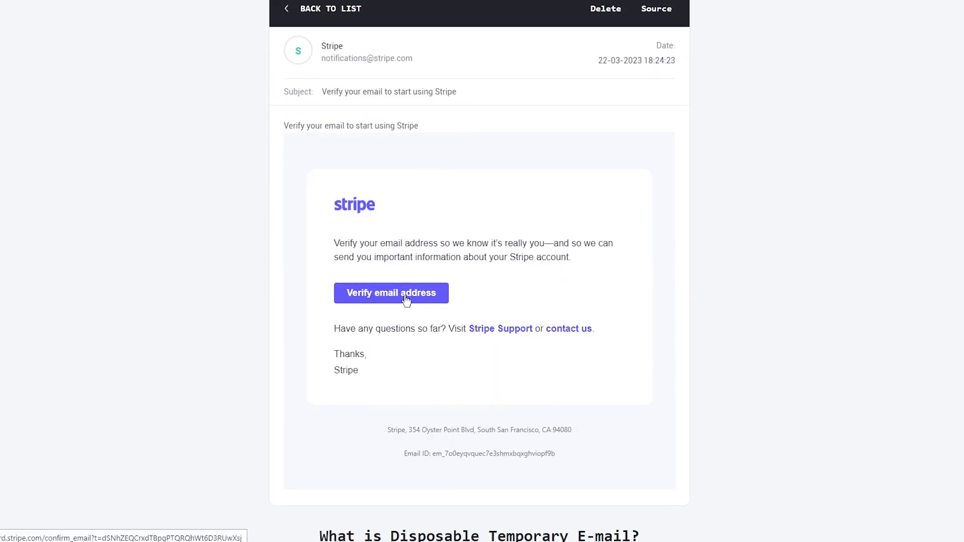
click(405, 297)
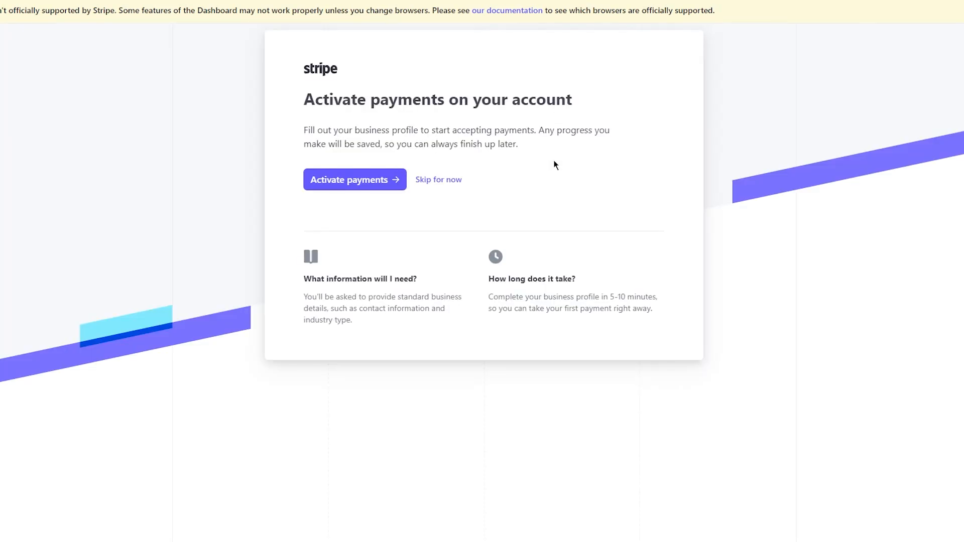
- Skip payment activation for now and look over the dashboard home page
click(441, 182)
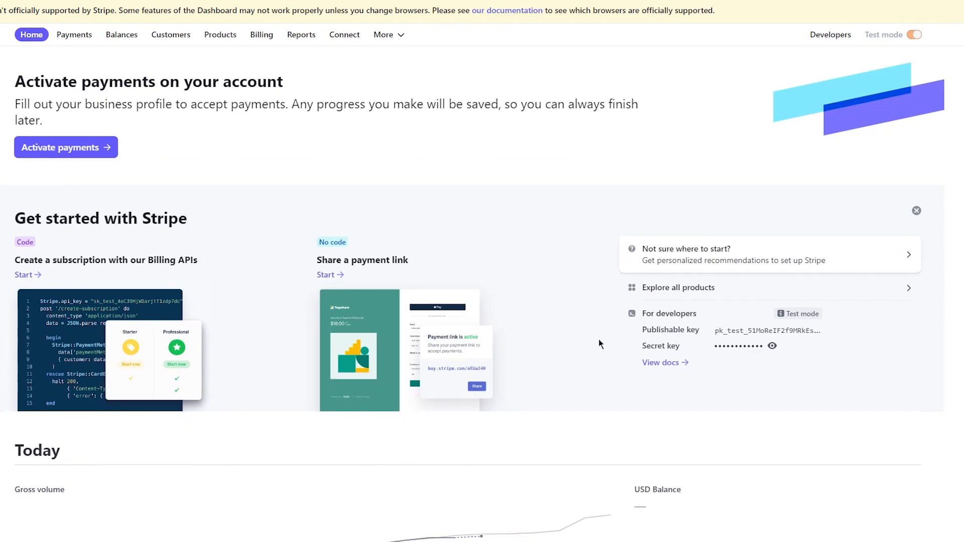
scroll(599, 339, down, 15)
scroll(598, 338, up, 15)
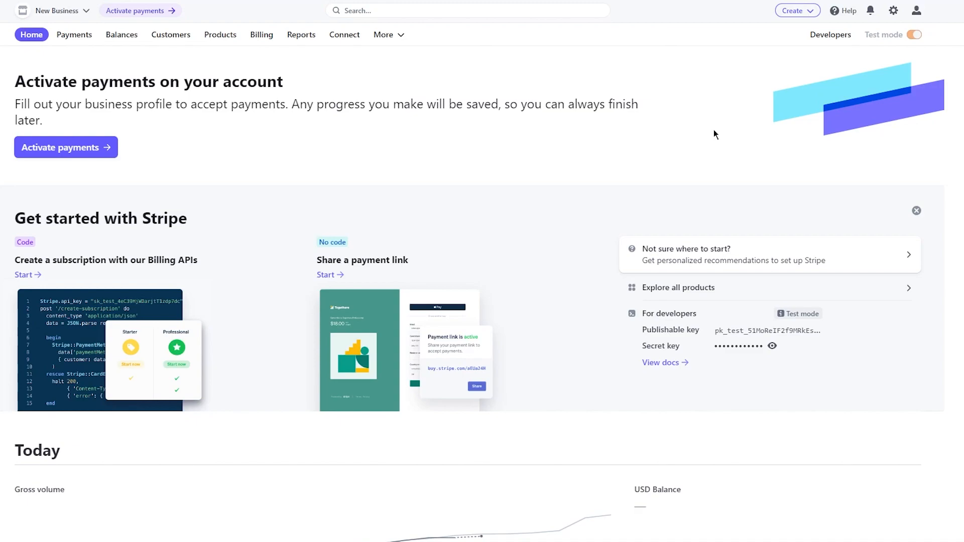
- Start activating payments with United States as the business location and Individual as the type of business
scroll(714, 131, down, 4)
scroll(714, 132, up, 4)
click(156, 13)
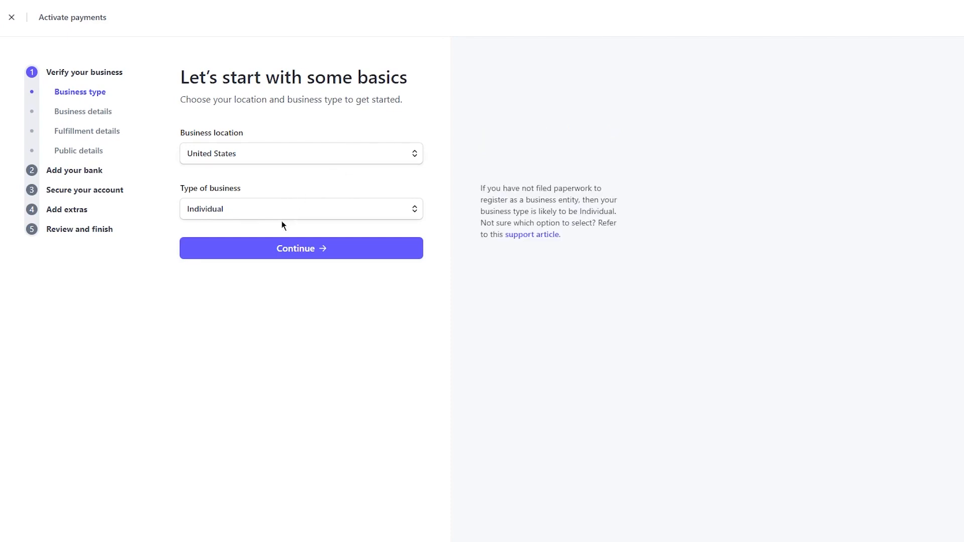
click(295, 248)
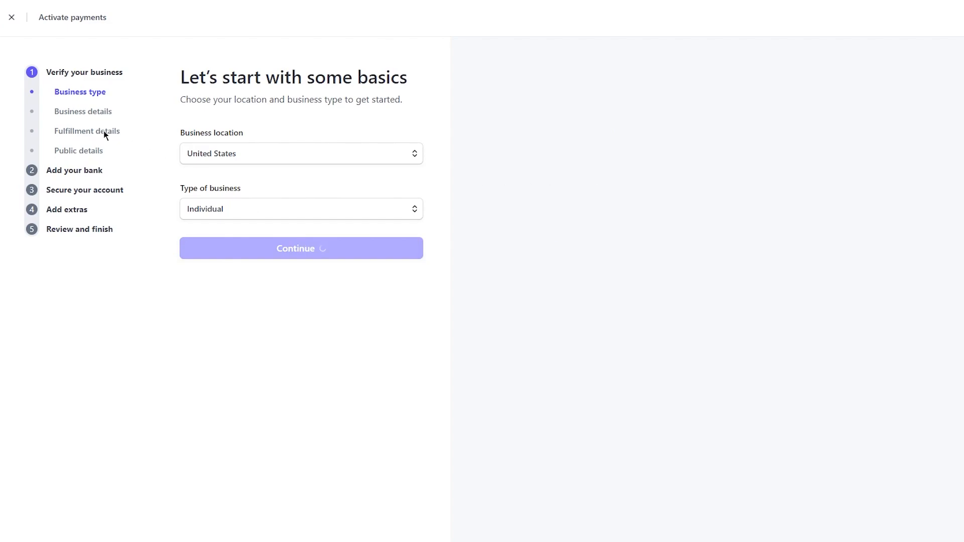
- Enter the legal first and last name and the date of birth in the personal details
click(211, 168)
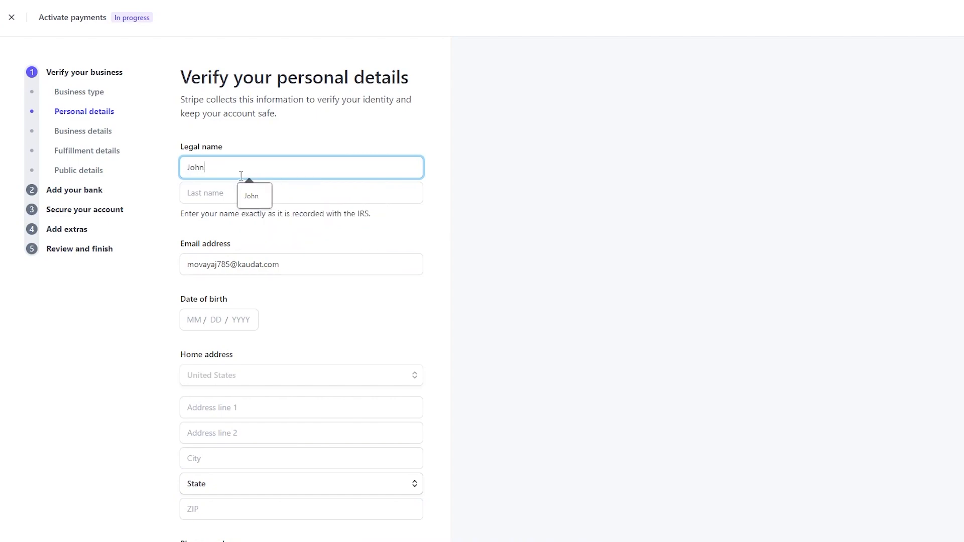
click(189, 193)
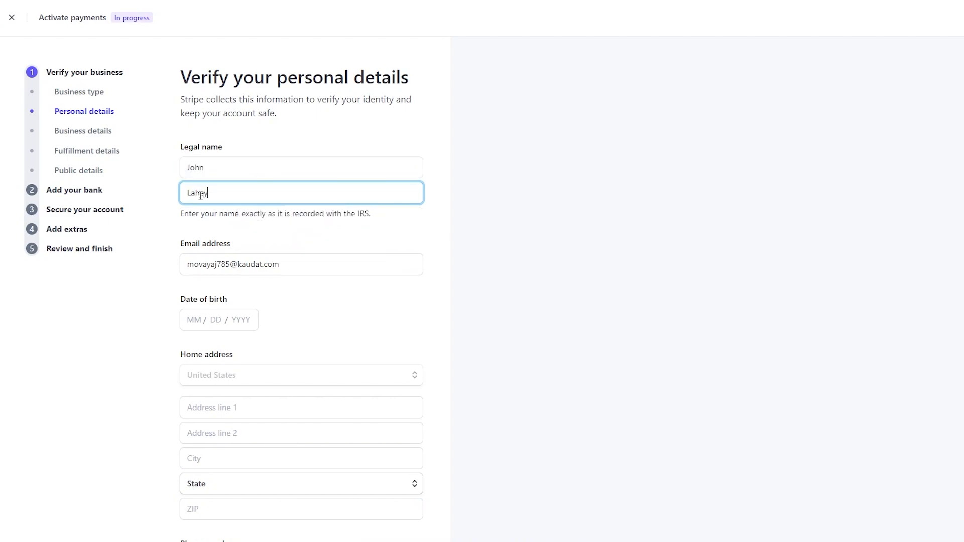
scroll(246, 271, down, 3)
click(185, 161)
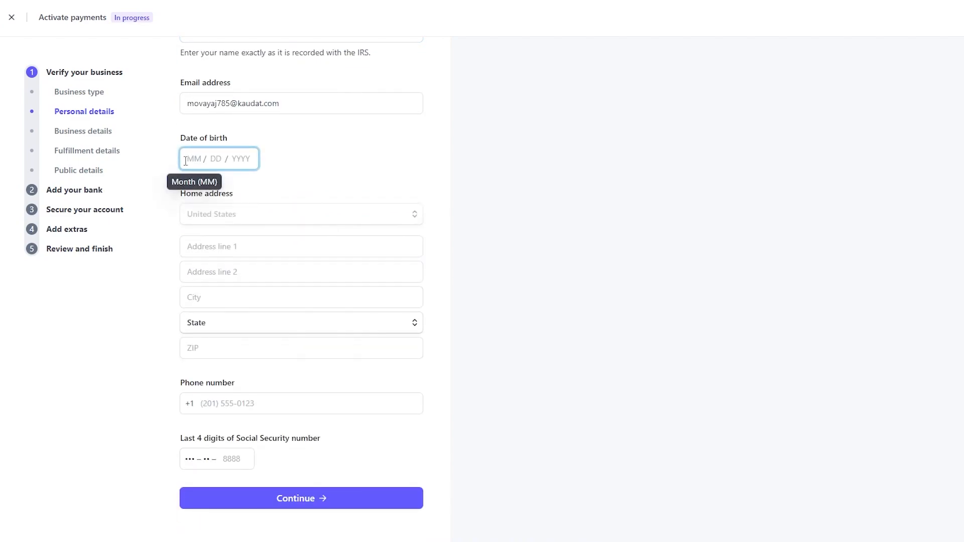
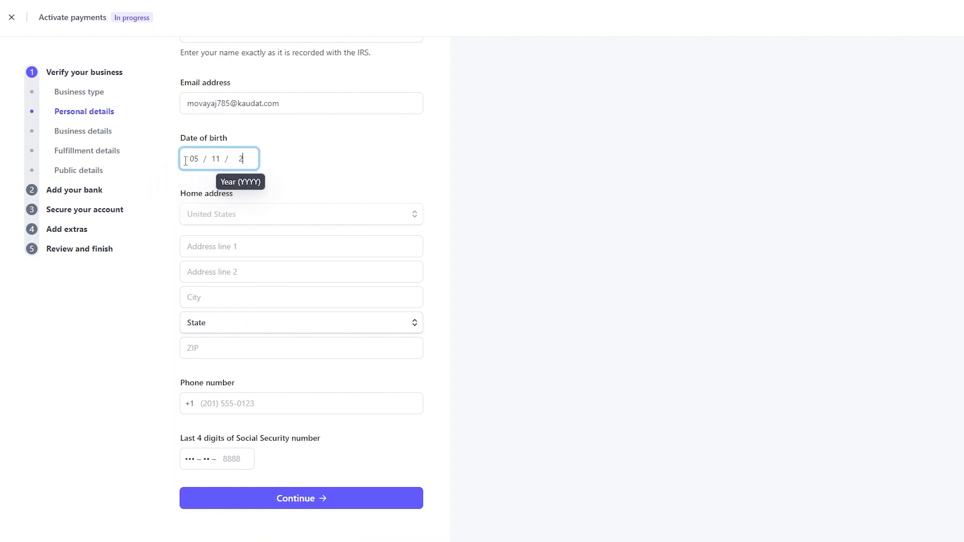
- Fill in both street address lines and the city of the home address
click(233, 216)
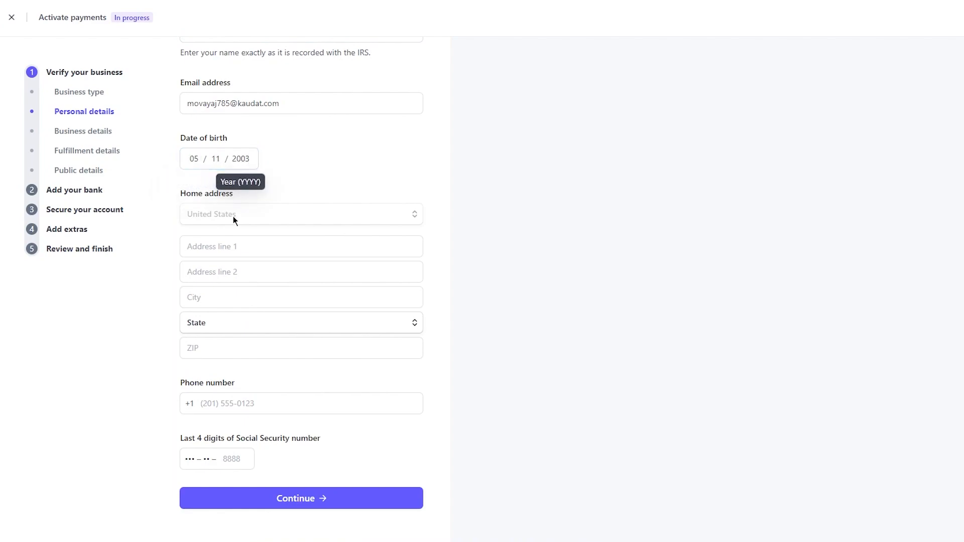
click(257, 245)
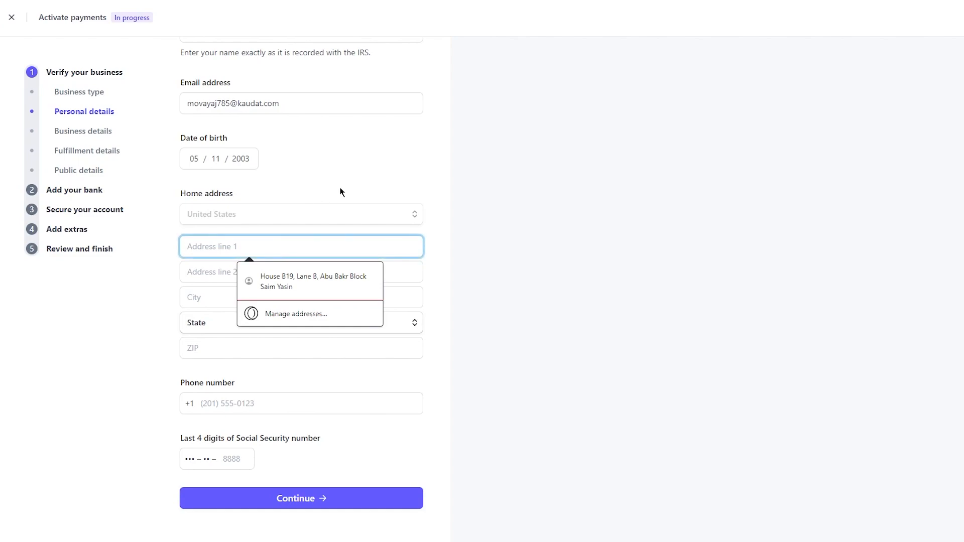
text(asdasdasd)
click(237, 285)
click(270, 276)
text(asdasd)
click(216, 308)
click(261, 295)
text(Arkansas)
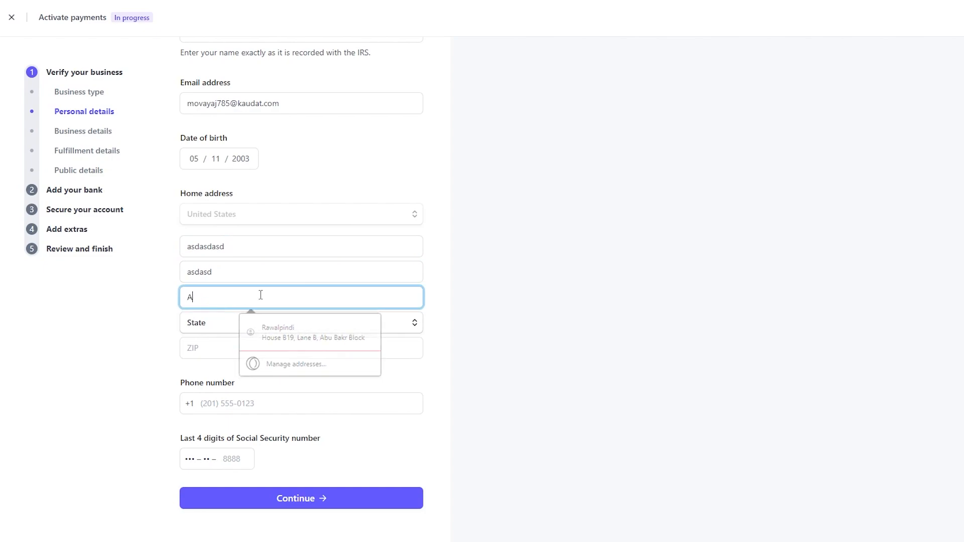
- Choose the state and enter the ZIP code for the home address
click(234, 326)
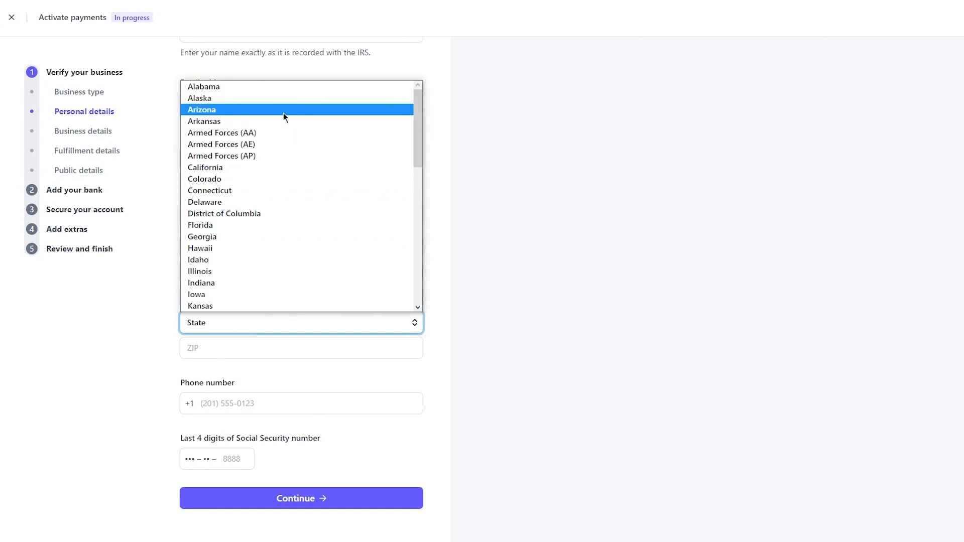
click(284, 119)
click(241, 347)
text(44000)
click(177, 342)
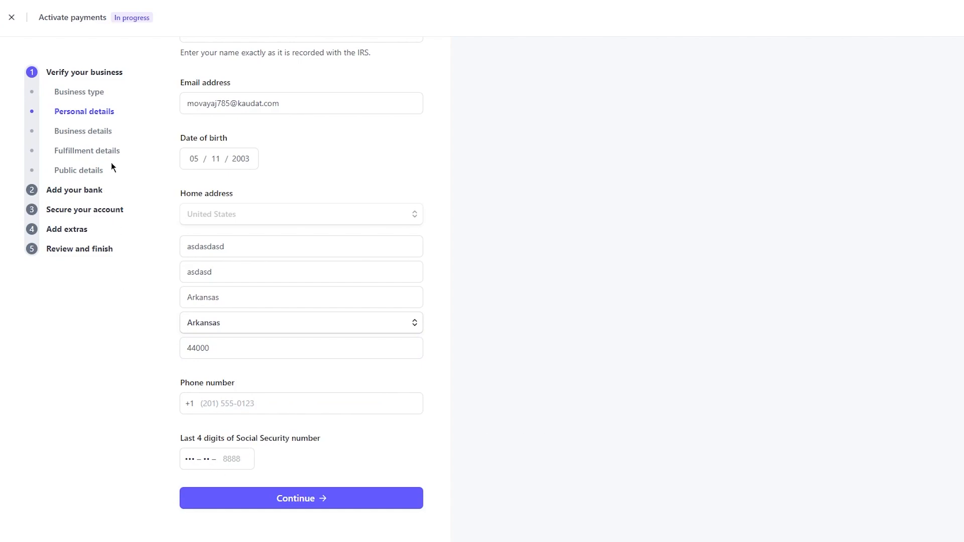
- Leave the personal details without saving, open the Business details section, and exit the payment activation setup
click(94, 132)
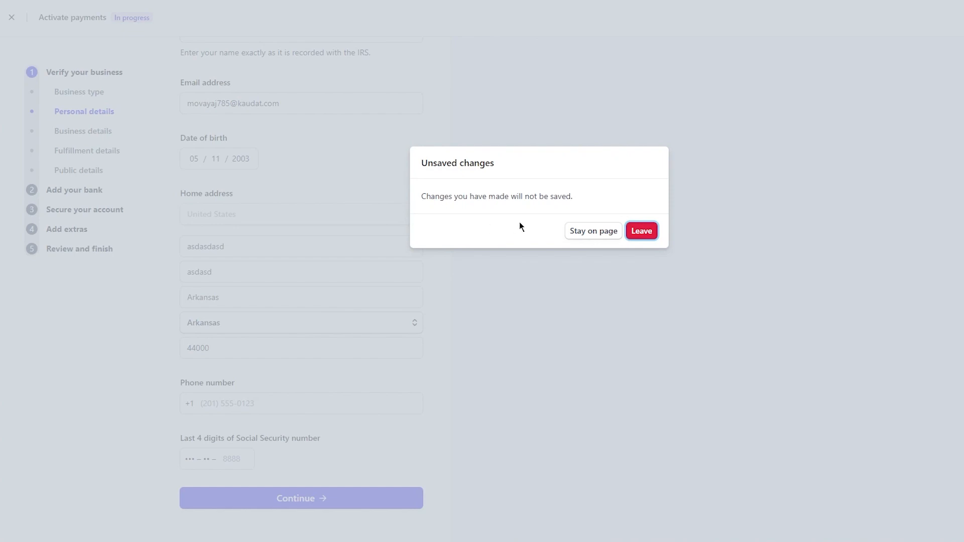
click(641, 232)
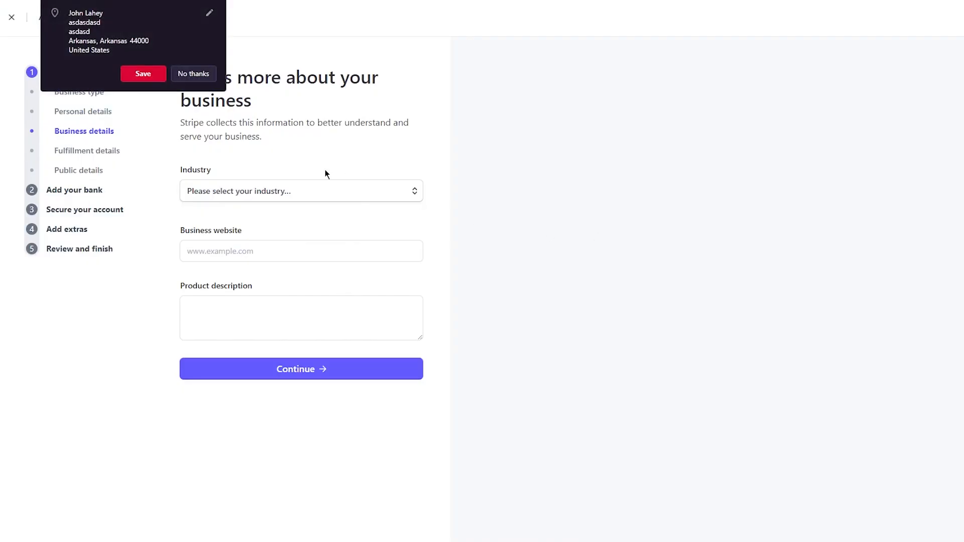
click(274, 170)
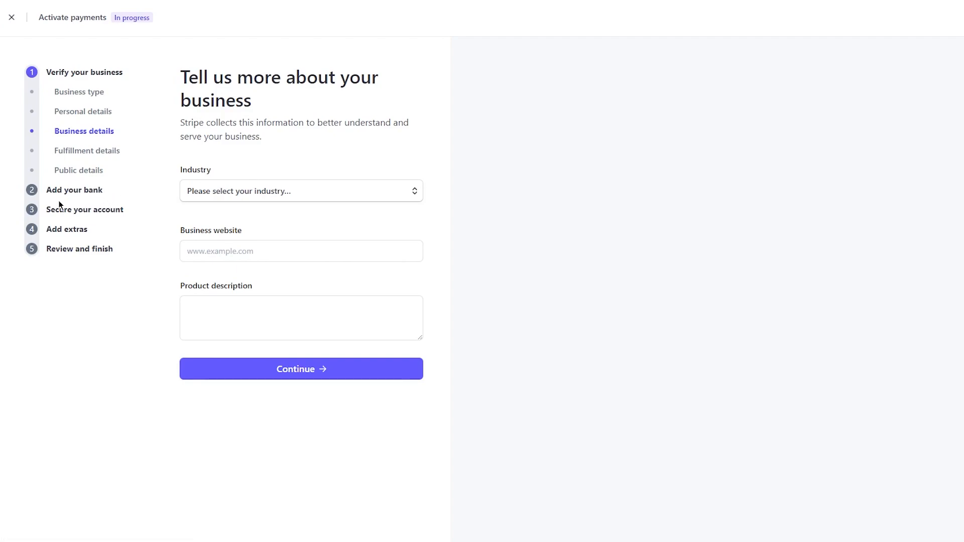
click(11, 17)
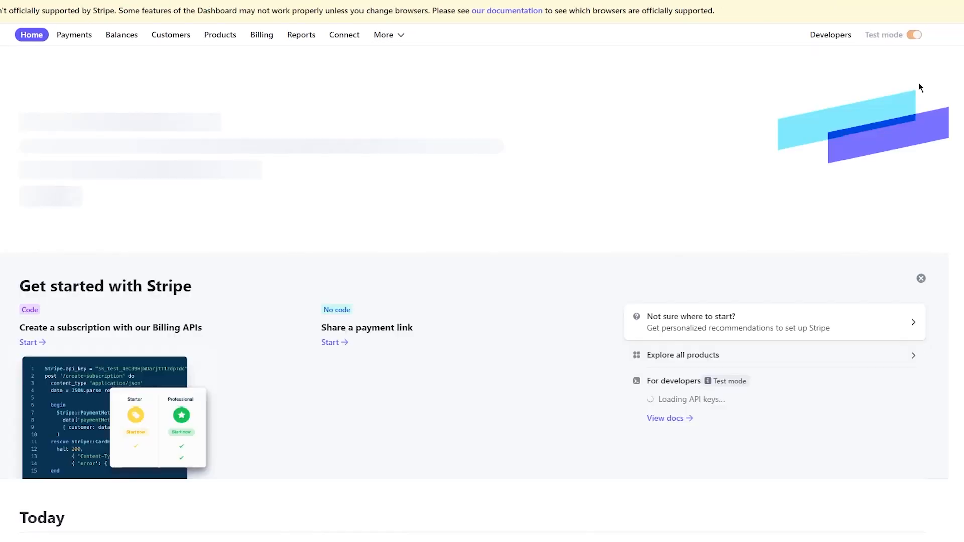
- Look over the home dashboard, from the getting-started options to the overview charts
scroll(743, 137, down, 10)
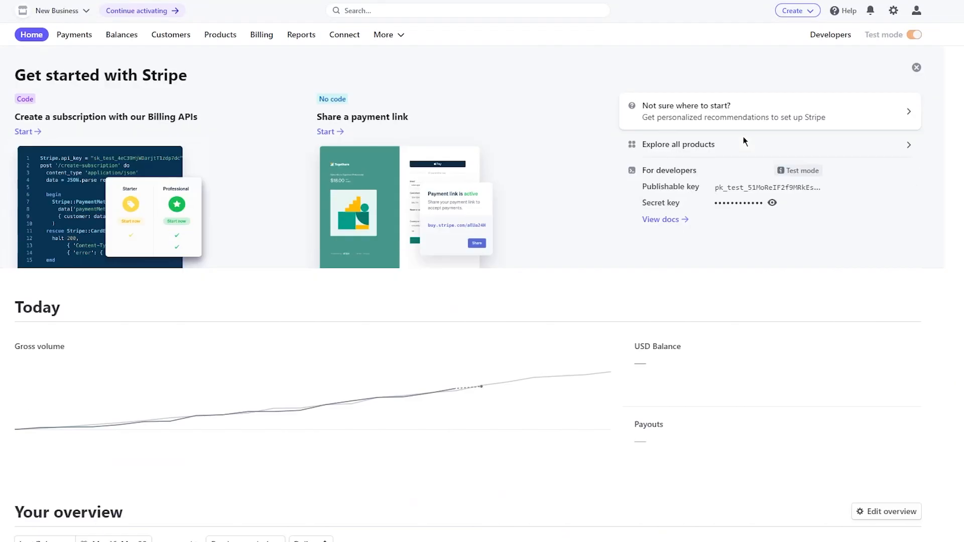
scroll(744, 137, down, 8)
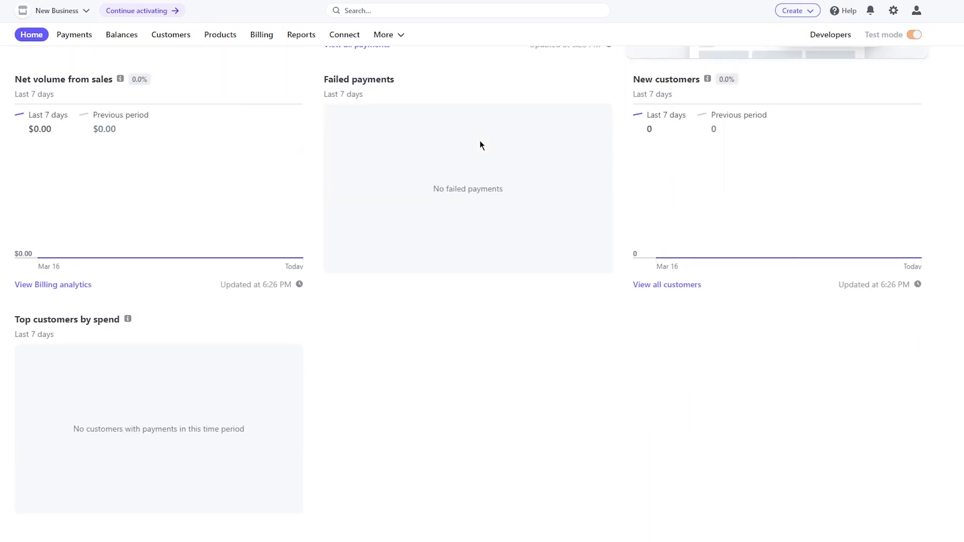
scroll(480, 140, up, 20)
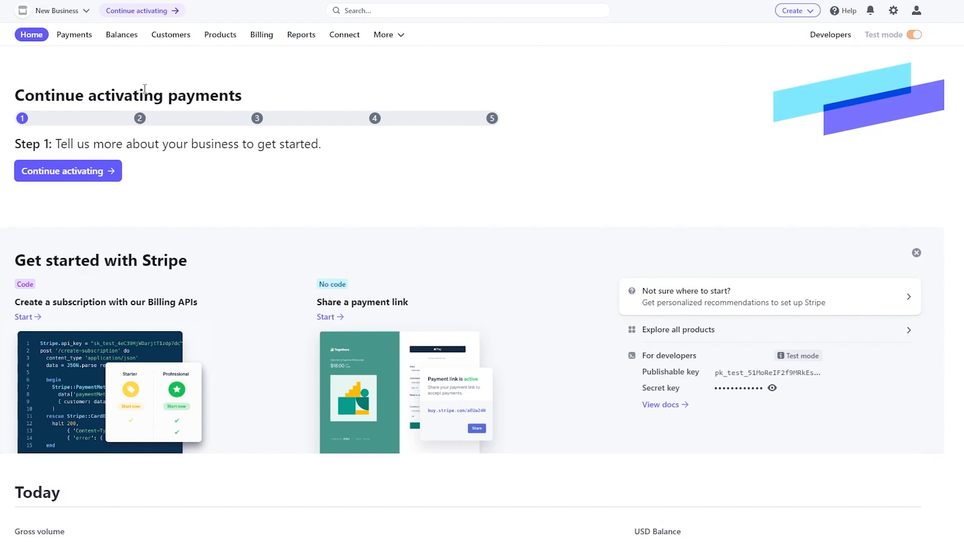
- Open the Payments section and review the available ways to start collecting payments
click(59, 39)
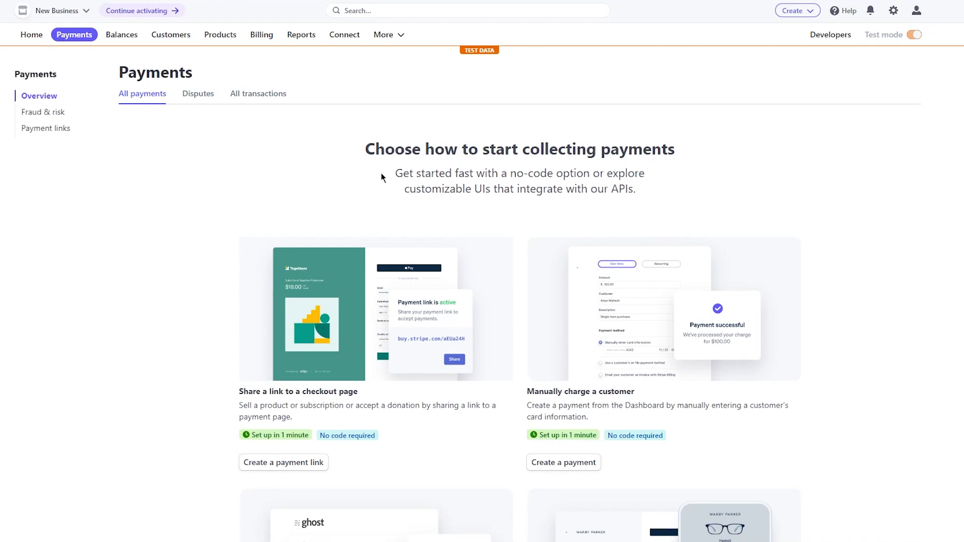
scroll(454, 211, down, 3)
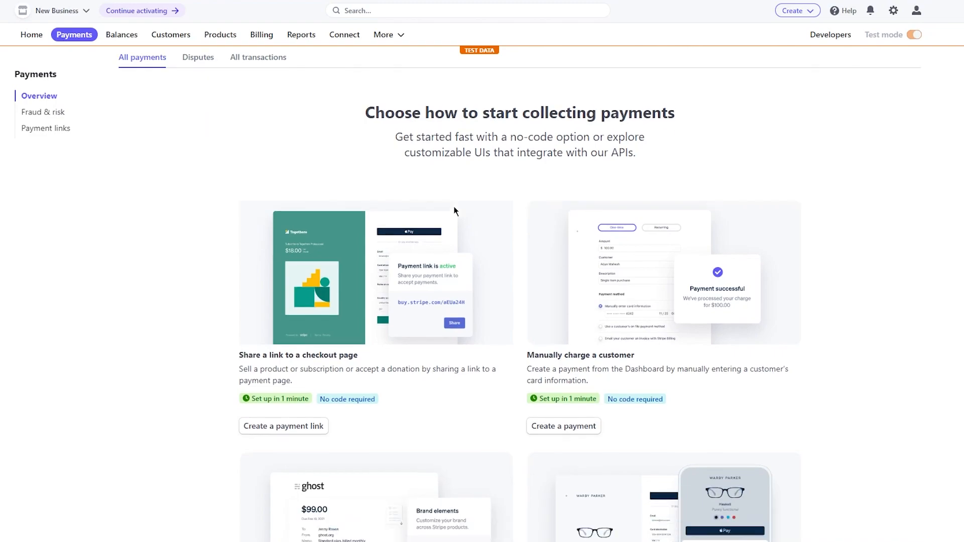
scroll(171, 185, up, 1)
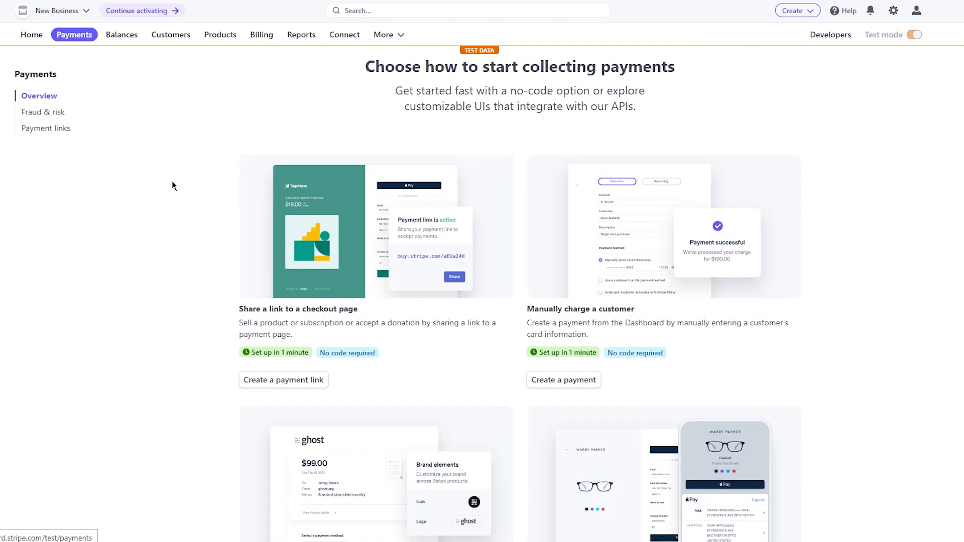
scroll(308, 314, down, 8)
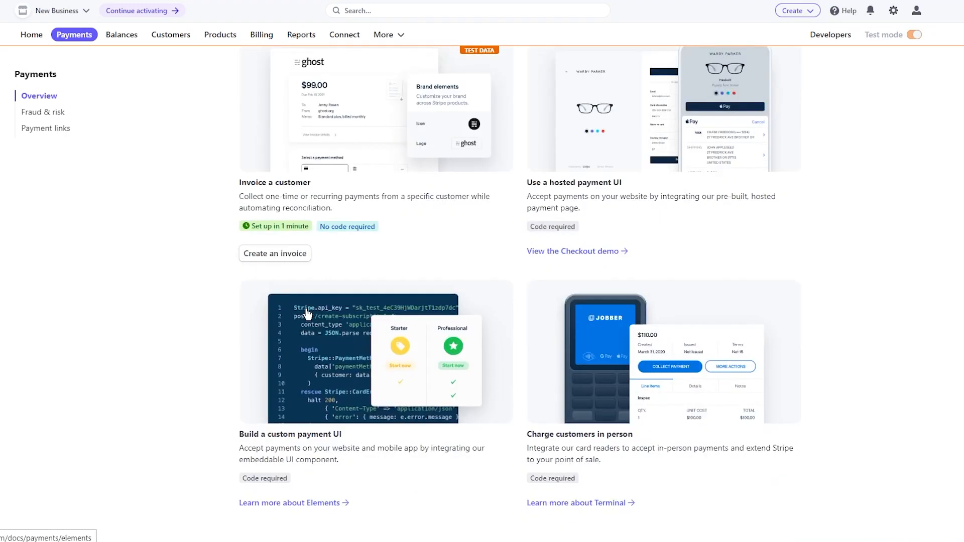
scroll(308, 314, up, 10)
scroll(187, 244, down, 2)
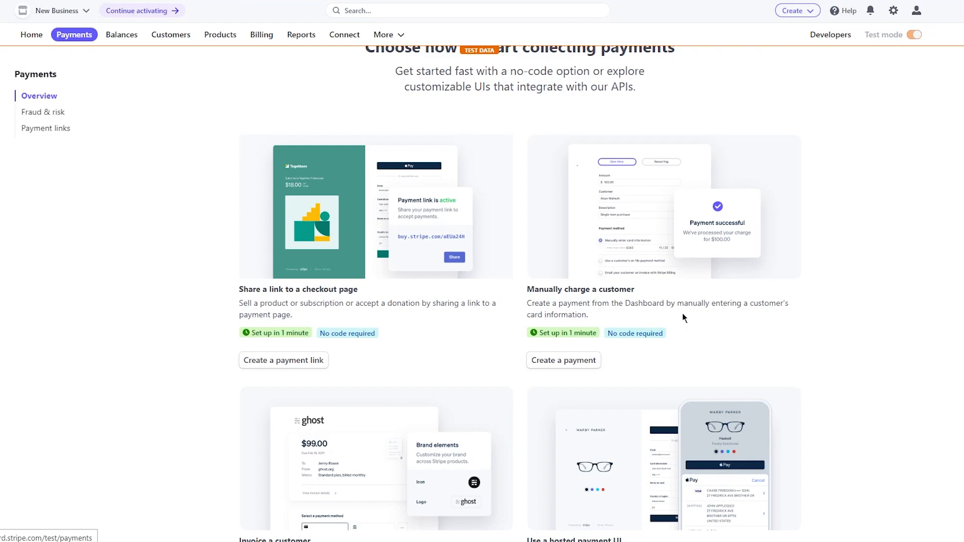
scroll(748, 325, down, 1)
scroll(843, 324, down, 3)
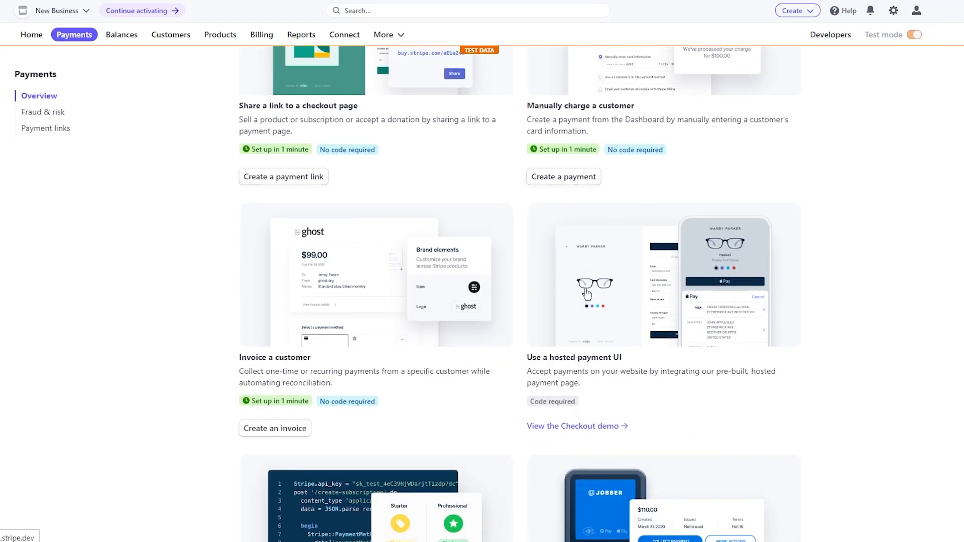
scroll(659, 316, down, 4)
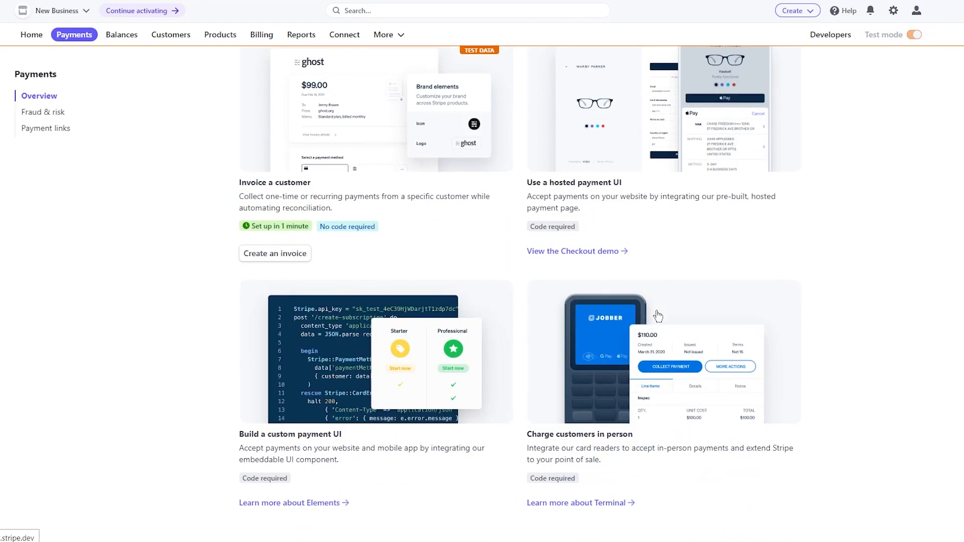
scroll(753, 267, up, 7)
scroll(771, 262, down, 1)
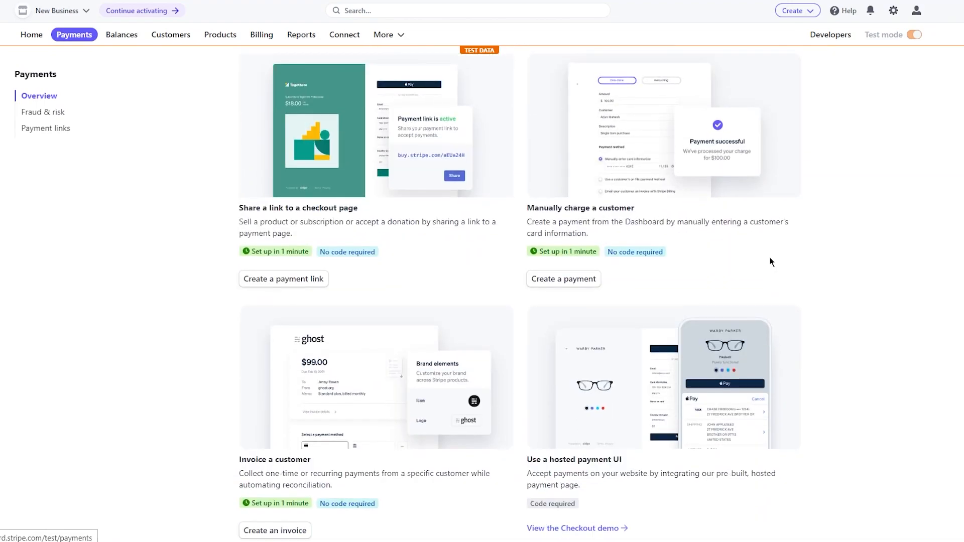
scroll(770, 262, up, 3)
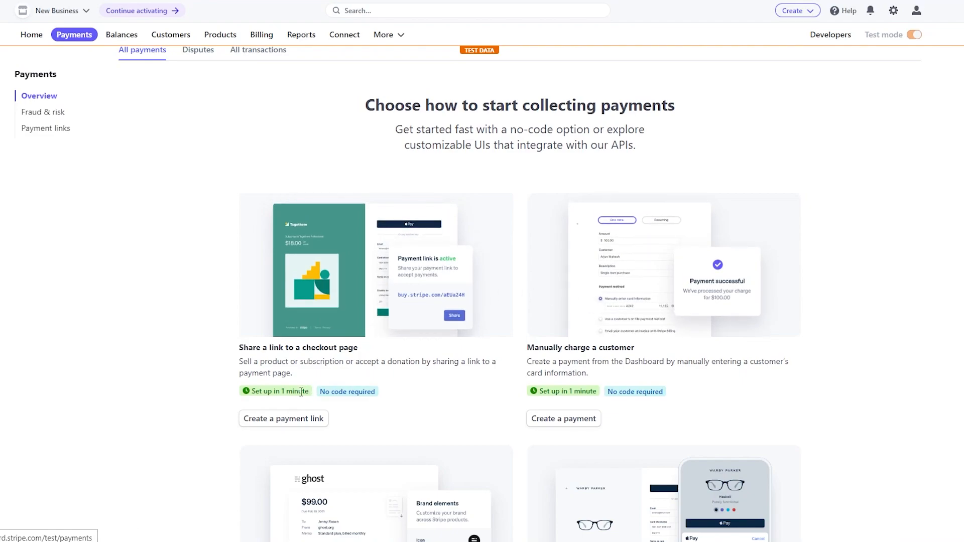
- Start creating a payment link for products or subscriptions and open the form for a new product
click(287, 418)
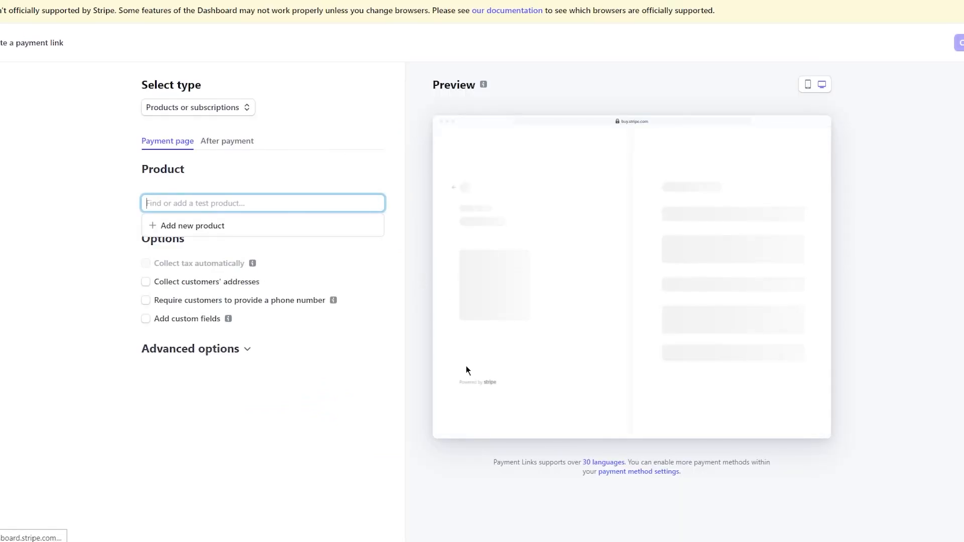
click(511, 499)
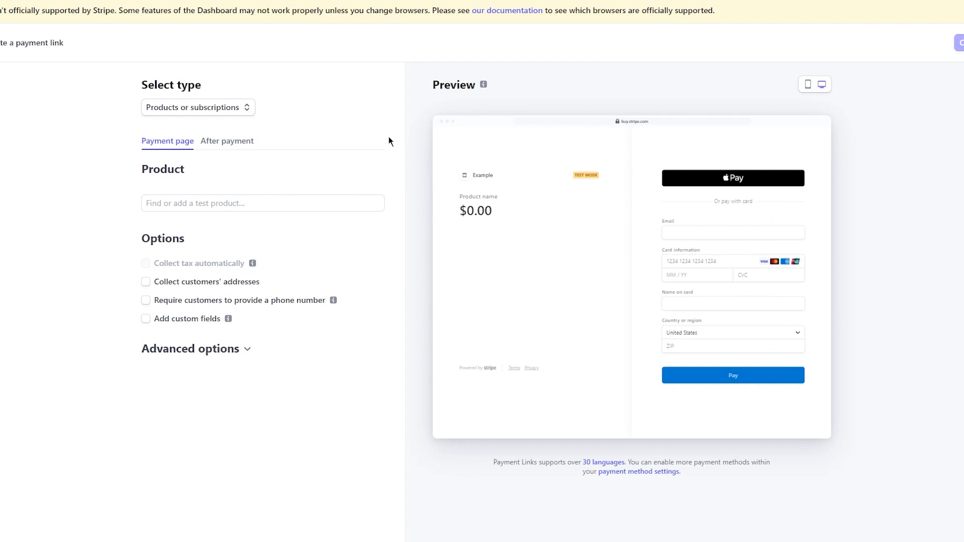
click(181, 202)
click(181, 223)
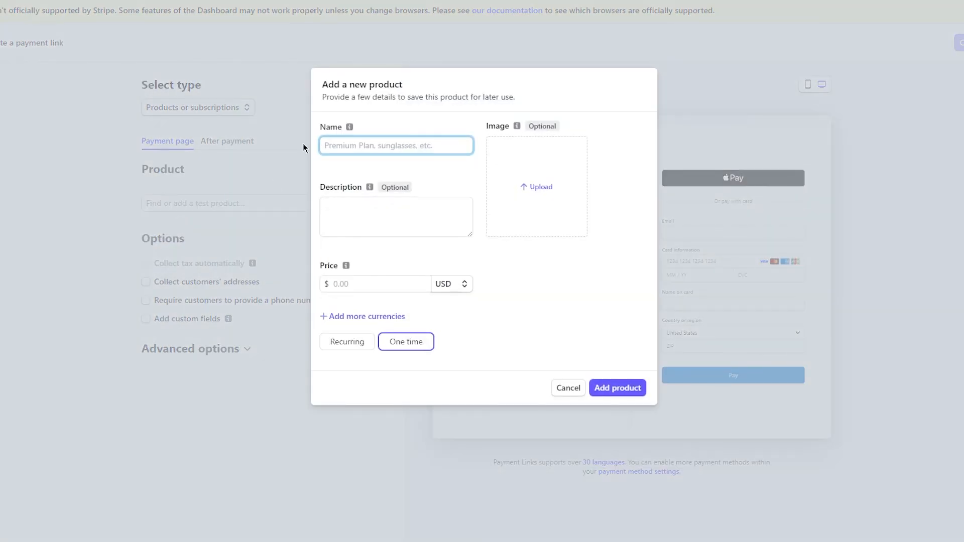
- Name the product "Black T shirt Levi's" and describe it as "best black shirt you have ever seen"
text(Black T shirt Levi's)
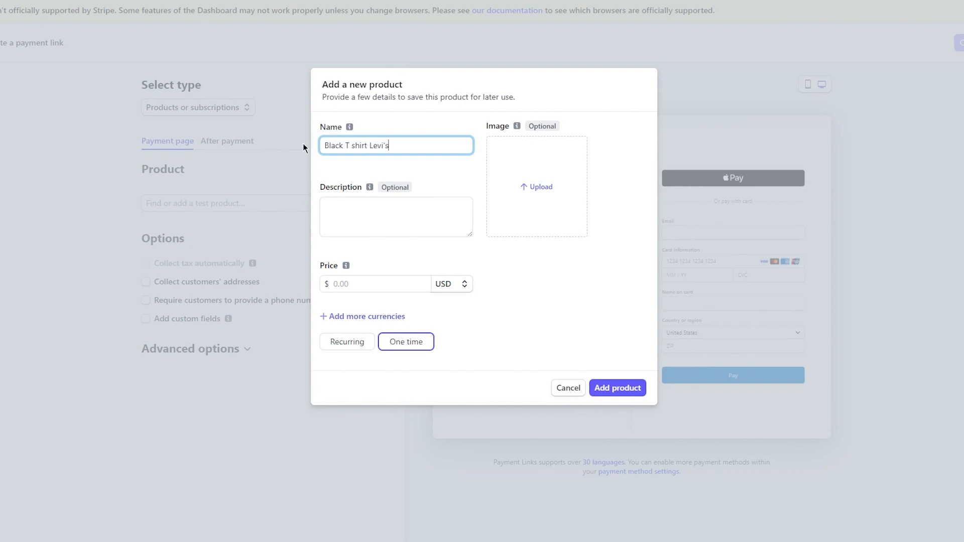
click(369, 216)
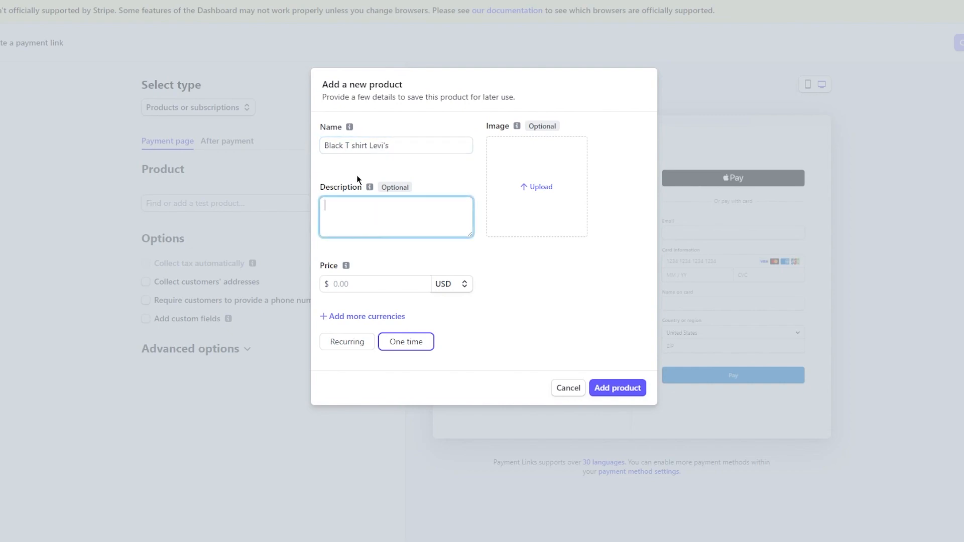
text(best black shirt you have ever seen)
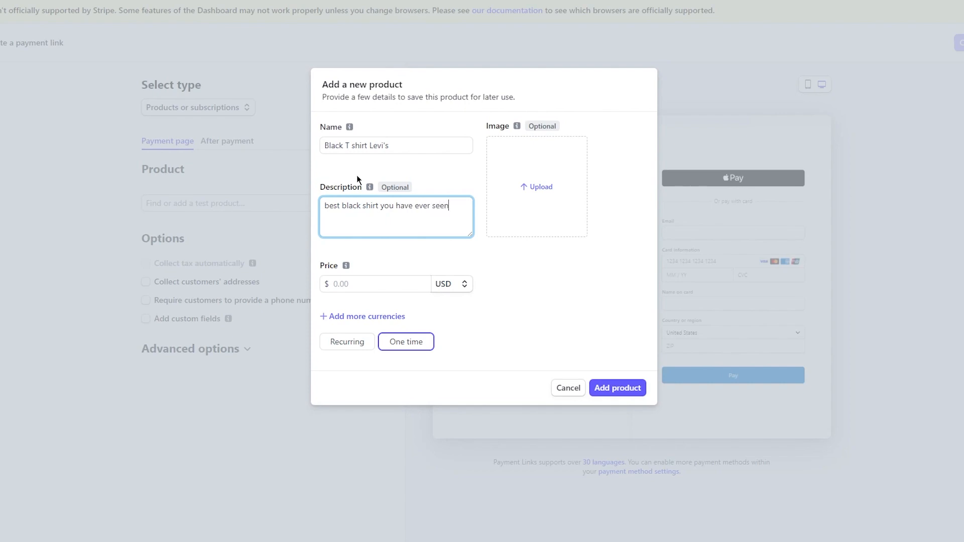
- Switch to the Pexels website in a new tab and search its photos for "black shirt"
click(431, 189)
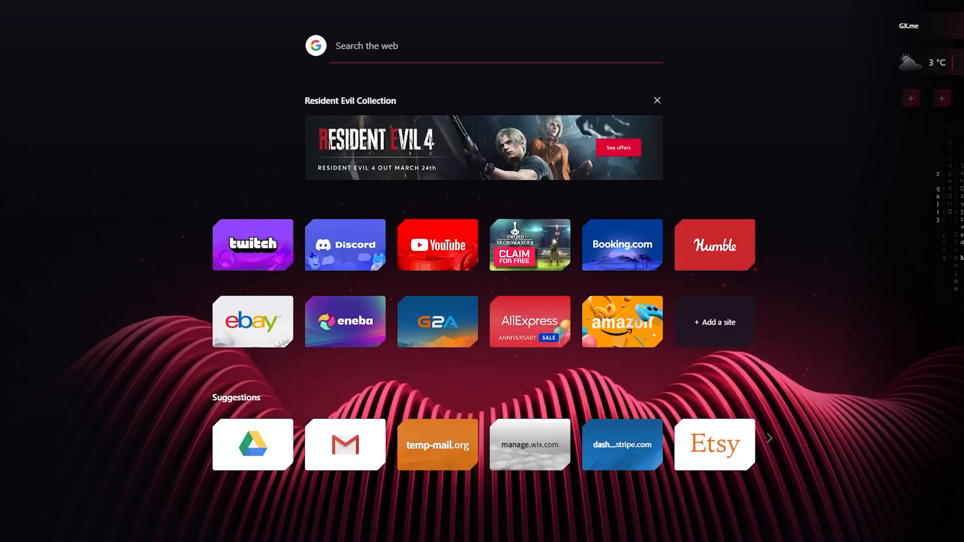
text(pexels.com)
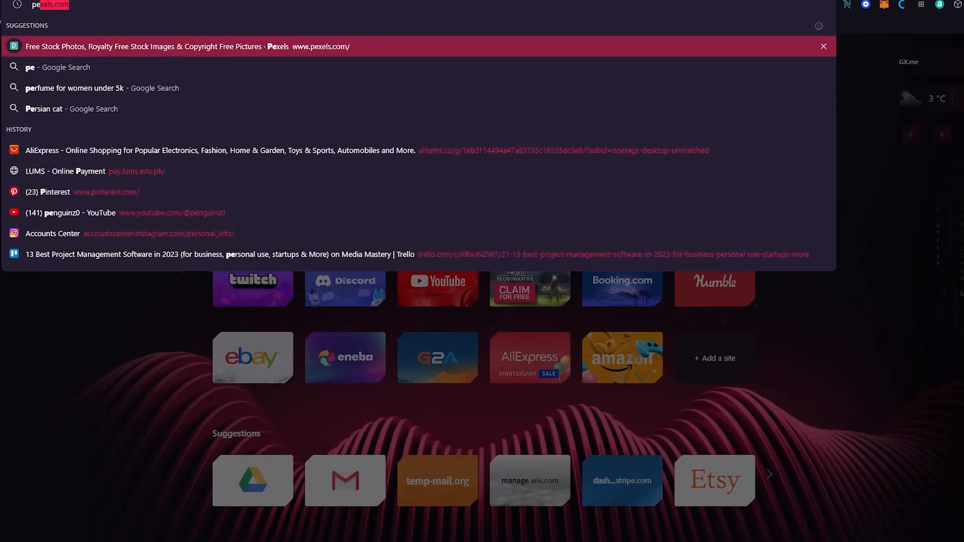
key(Return)
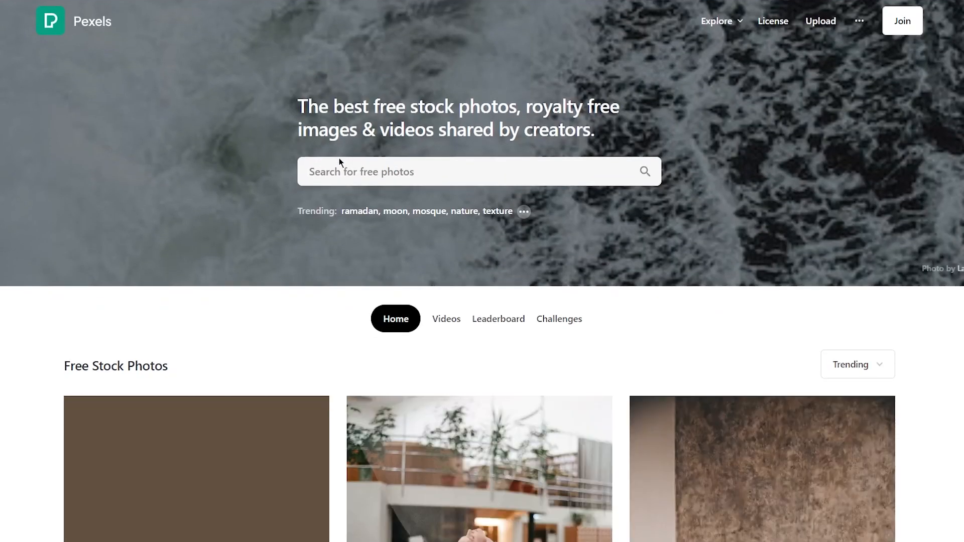
mouse_move(359, 176)
text(black sh)
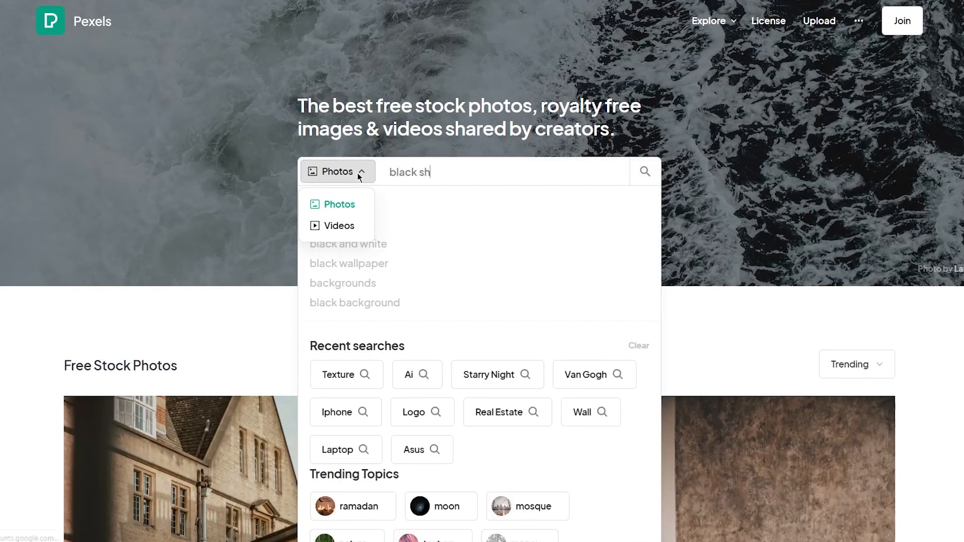
text(irt)
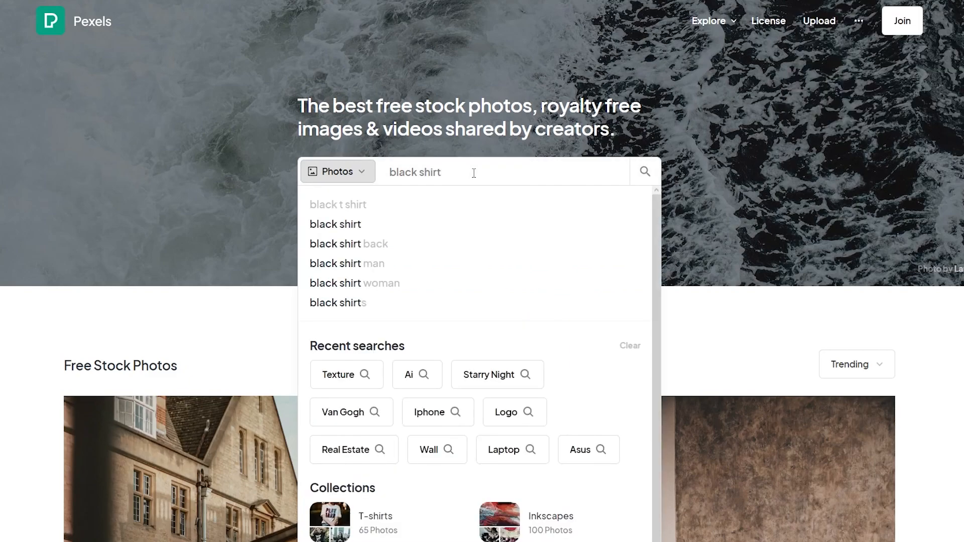
key(Return)
- Download the photo of the man in a black T-shirt and black trousers standing in a parking lot
scroll(185, 280, down, 5)
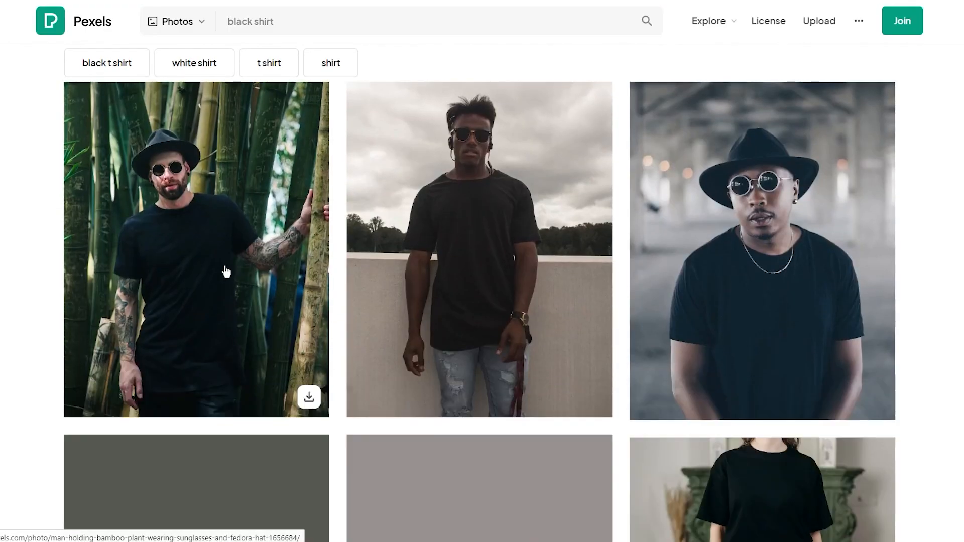
scroll(577, 416, down, 5)
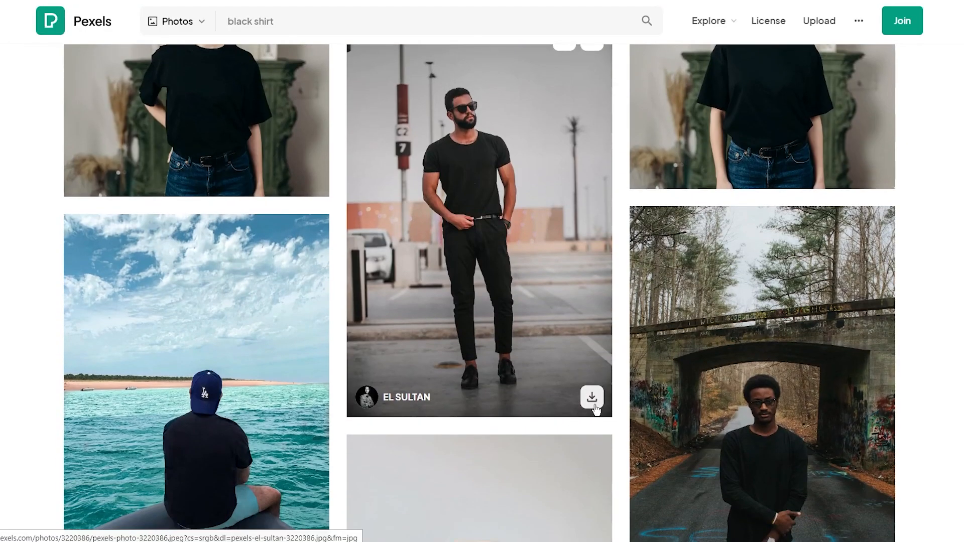
click(590, 399)
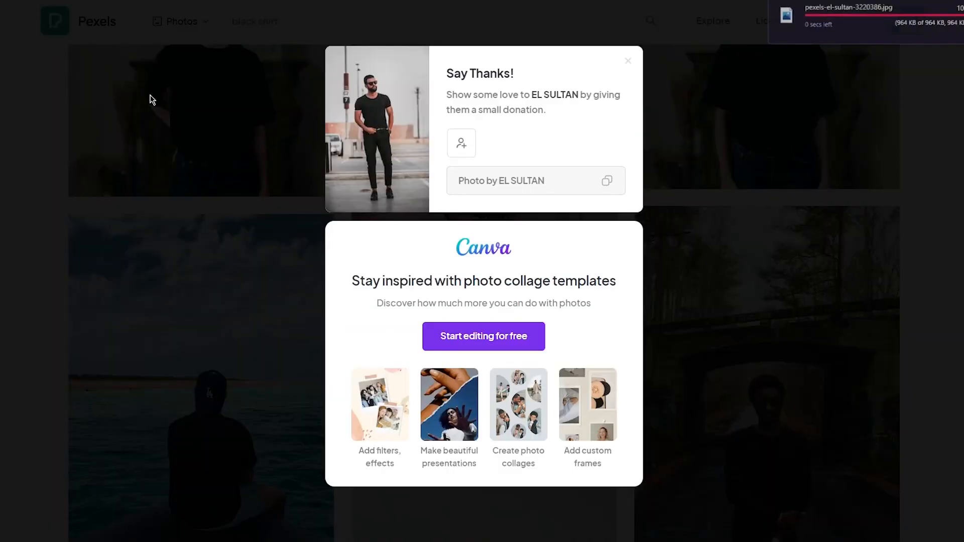
- Return to the new product form in Stripe and upload the downloaded photo as the product image
click(151, 97)
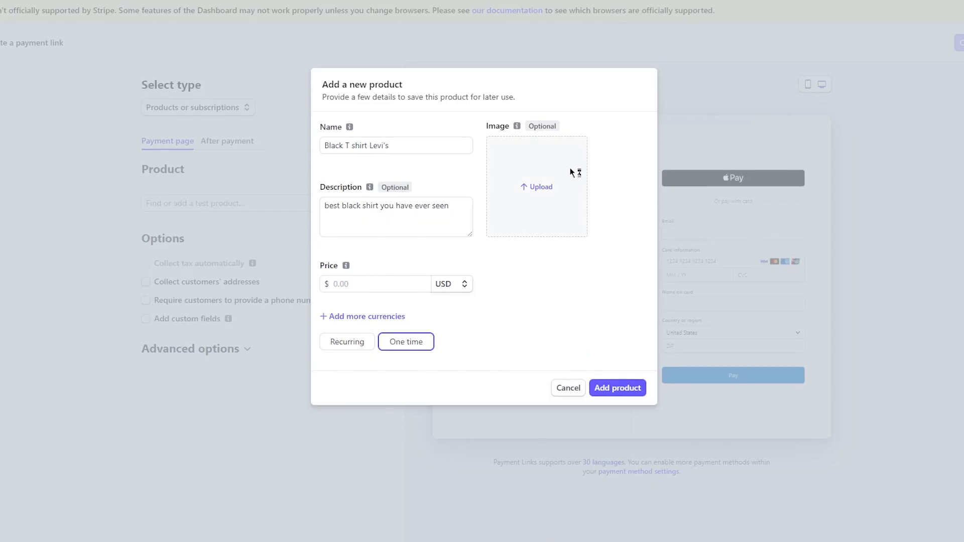
click(571, 168)
click(77, 26)
click(374, 232)
- Set the product's price to 13.99 USD and make it a recurring charge
click(398, 282)
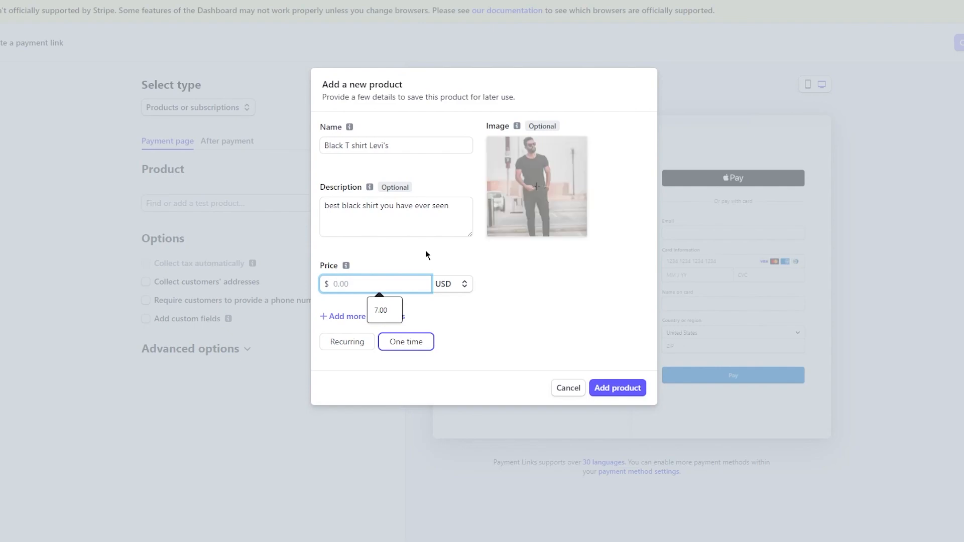
text(13)
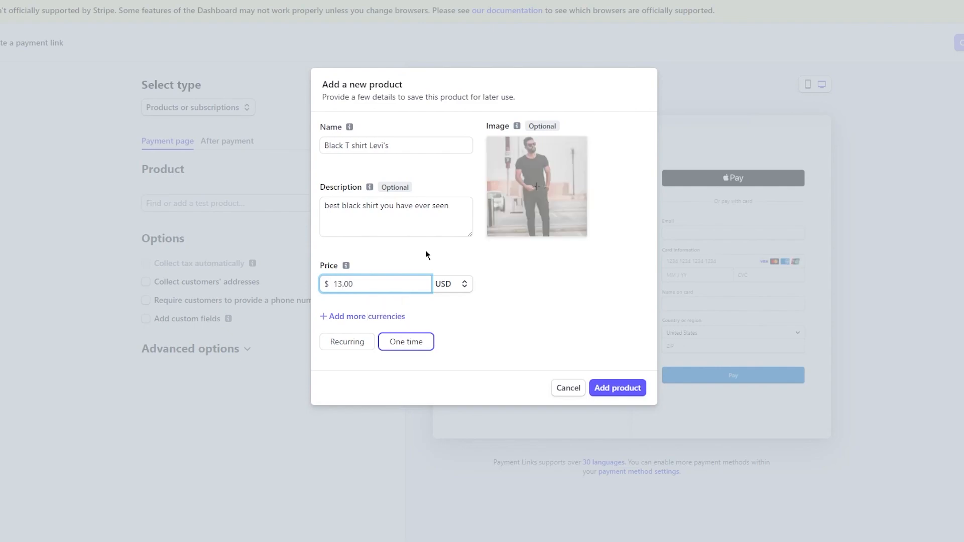
text(.99)
click(490, 329)
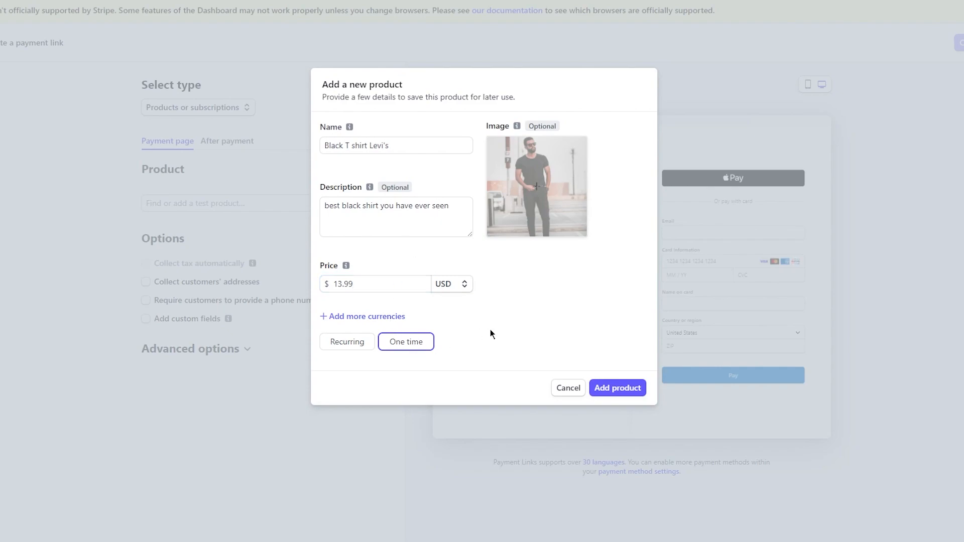
click(366, 341)
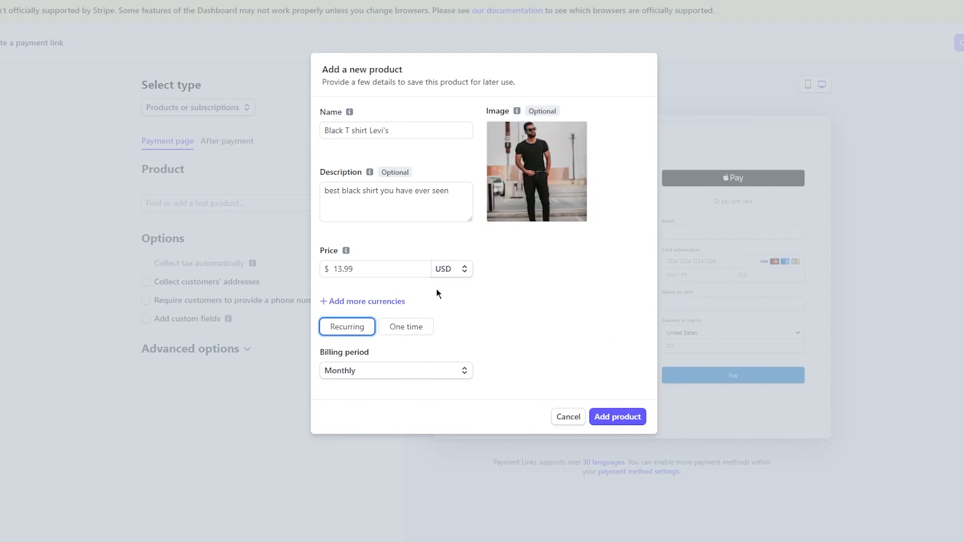
- Add the black T-shirt to the payment link as a one-time purchase and let customers adjust its quantity
click(409, 327)
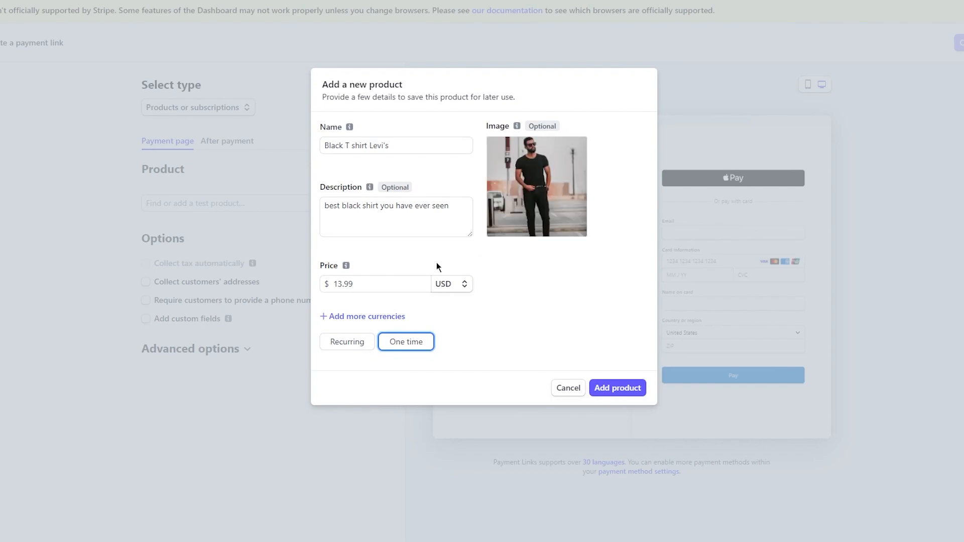
click(629, 388)
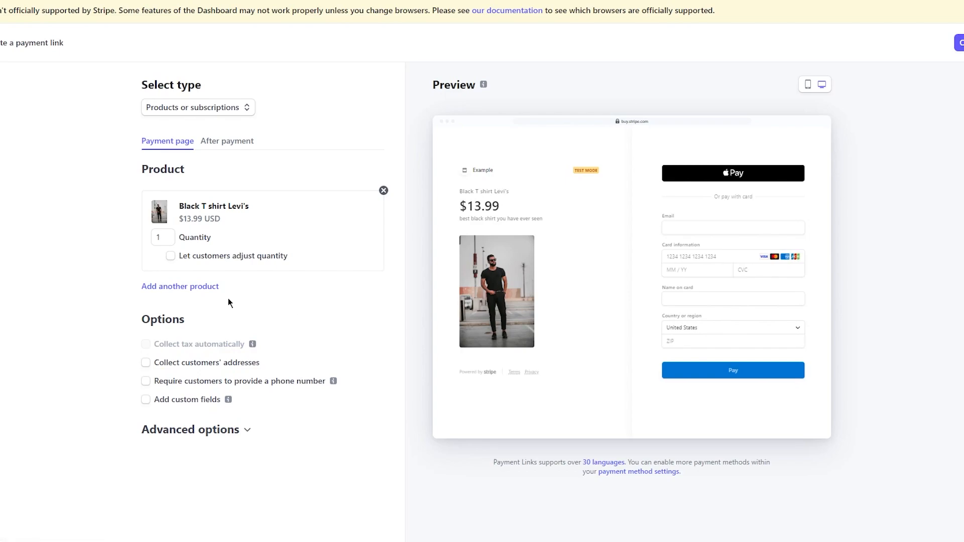
click(172, 257)
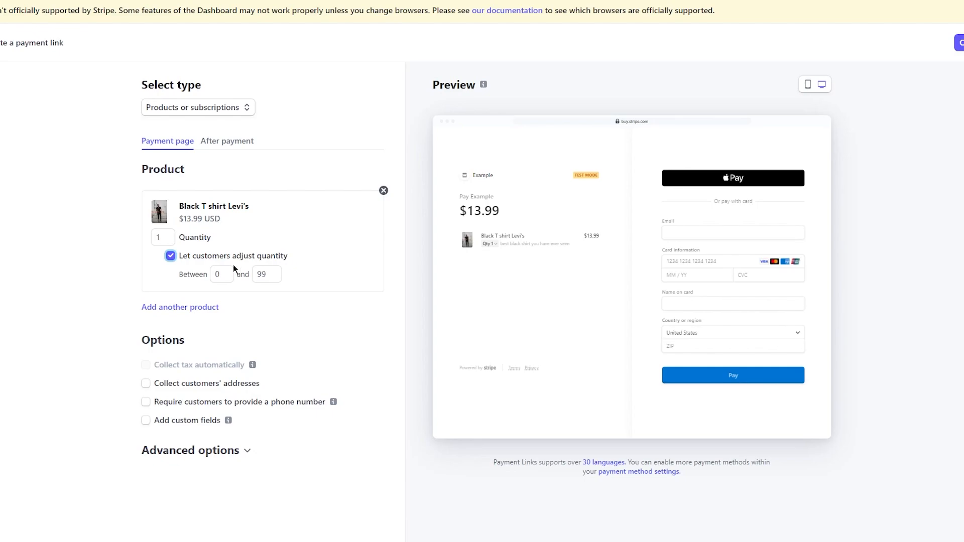
click(170, 257)
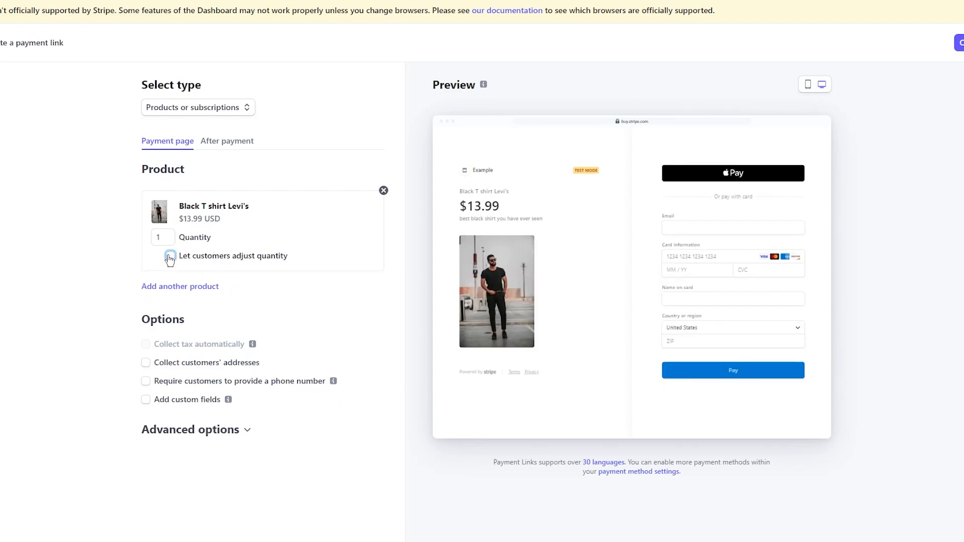
click(171, 257)
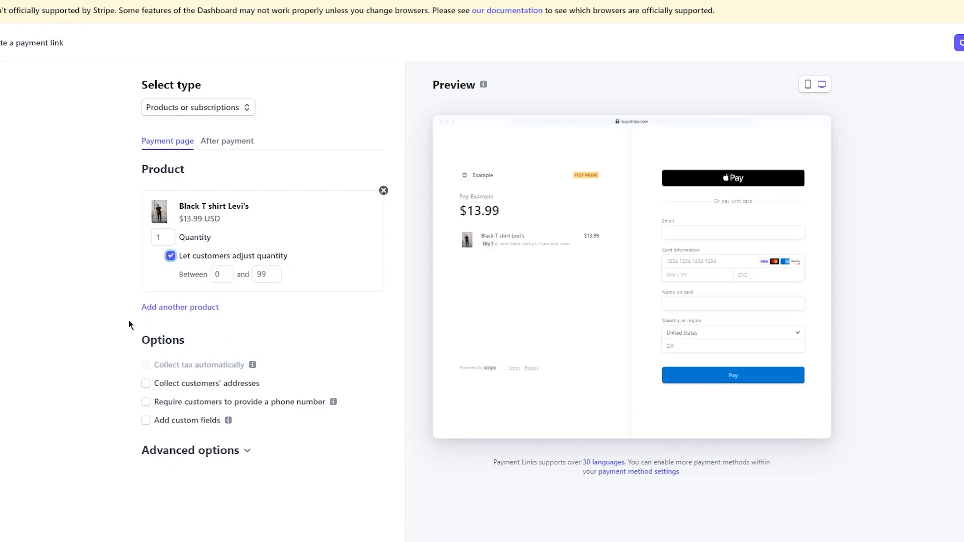
- Set the payment link to collect customers' billing addresses only and require a phone number, leaving custom fields off
click(144, 386)
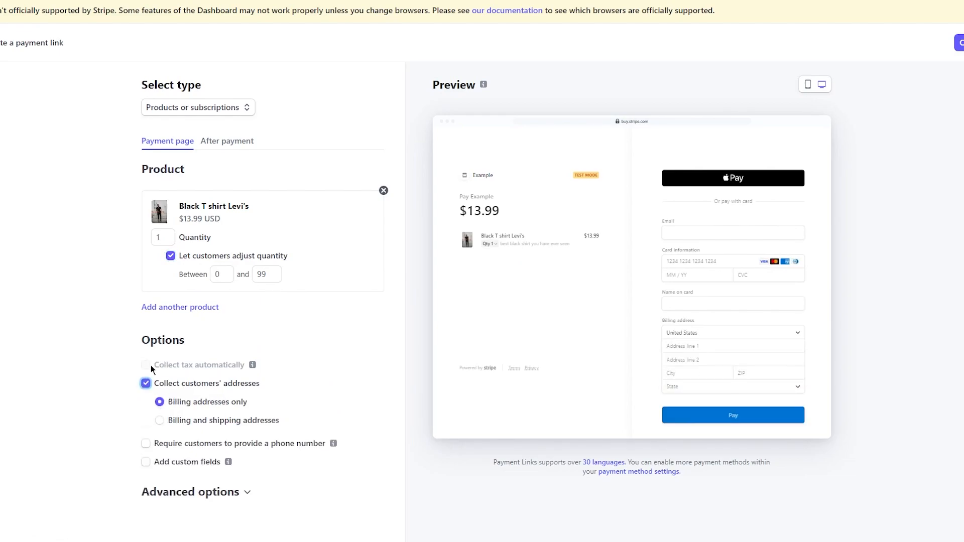
click(141, 444)
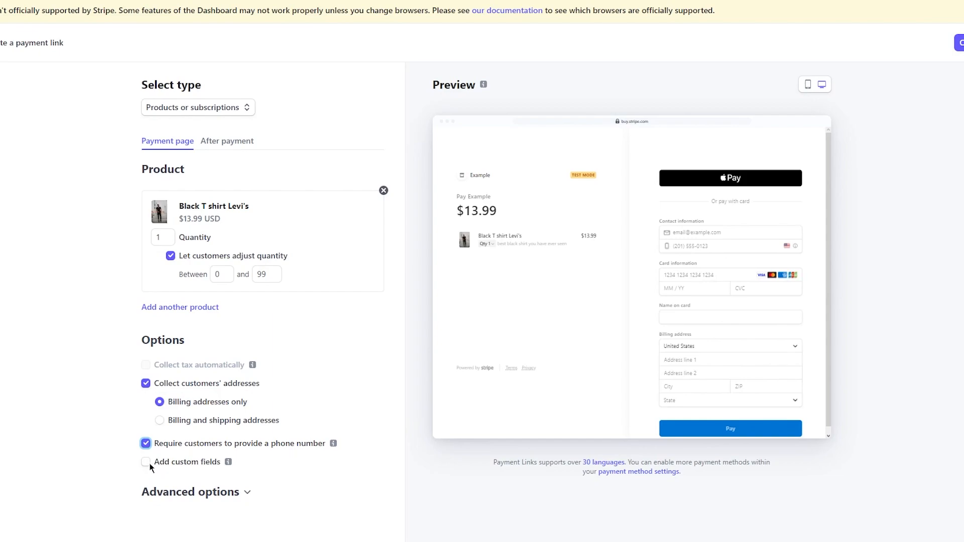
click(148, 462)
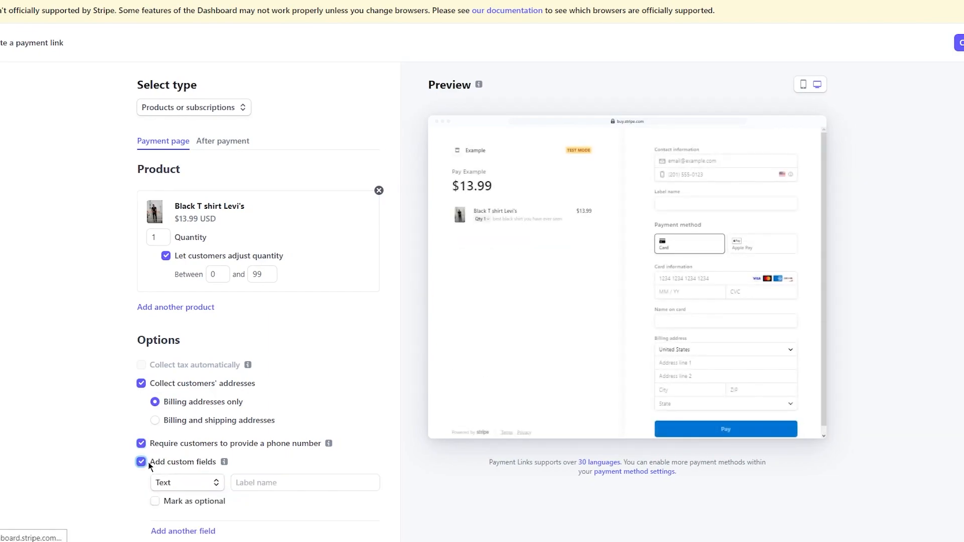
click(148, 463)
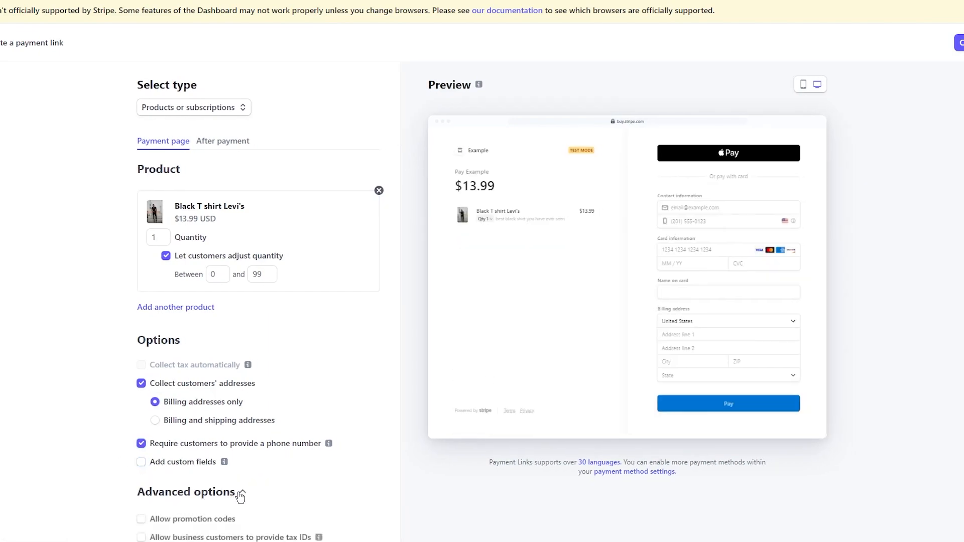
- Review the advanced and after-payment options, and create the payment link for the T-shirt
scroll(240, 496, down, 2)
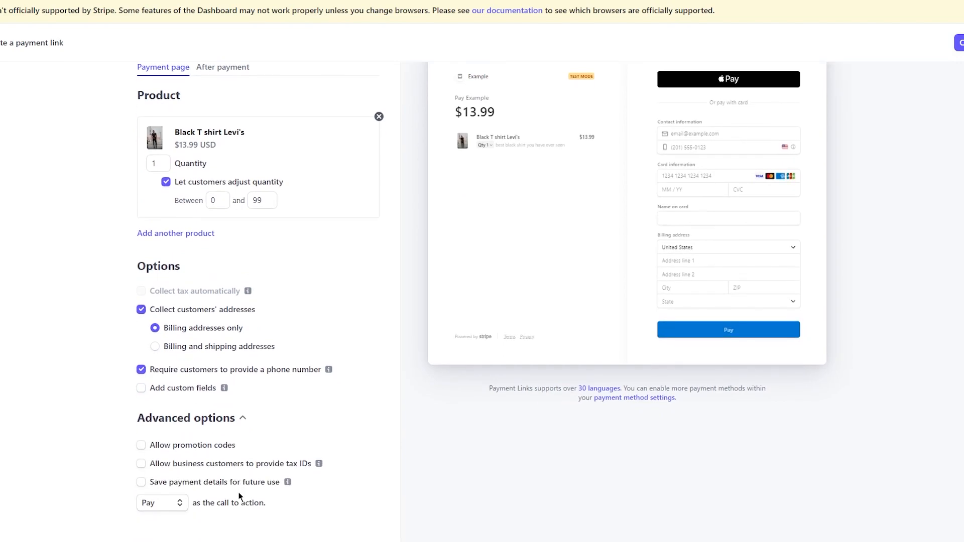
scroll(239, 494, down, 1)
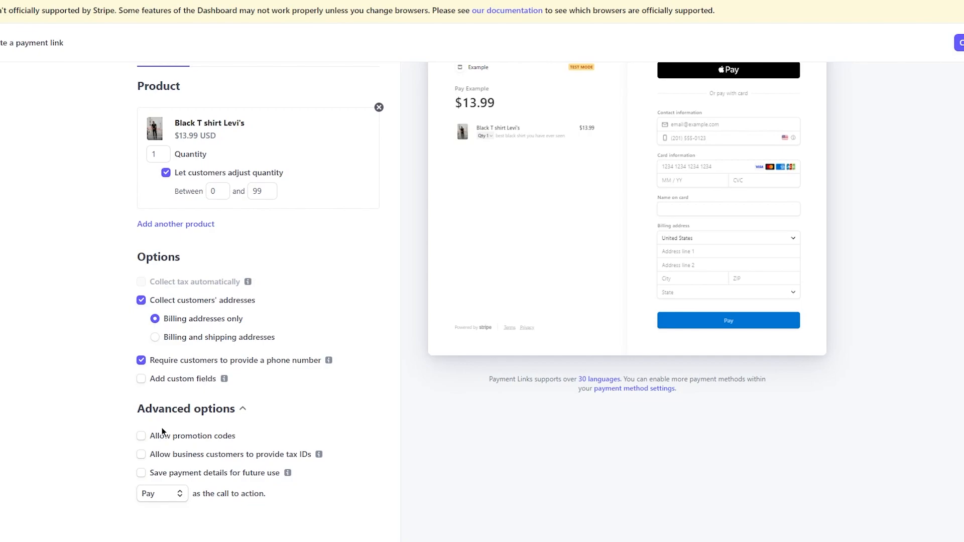
scroll(278, 291, up, 3)
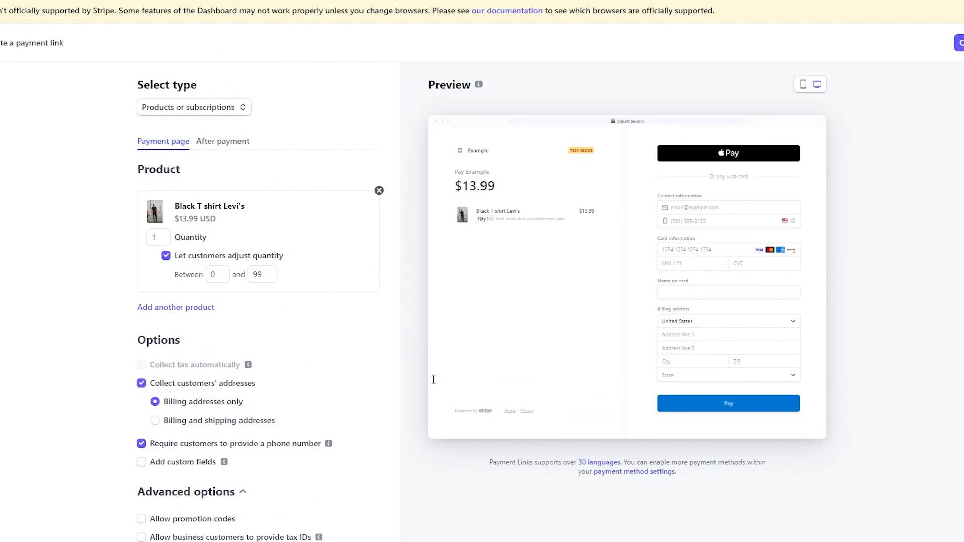
click(210, 141)
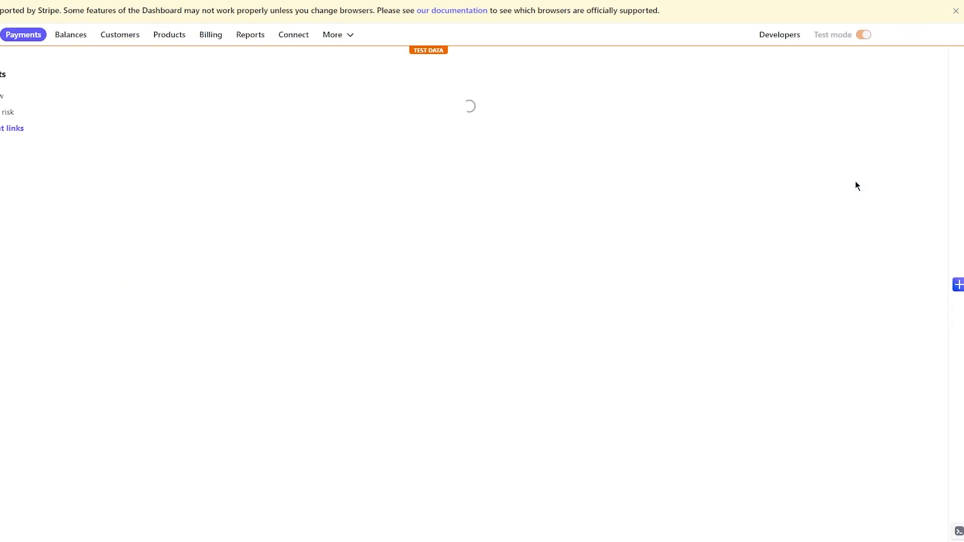
scroll(485, 207, down, 1)
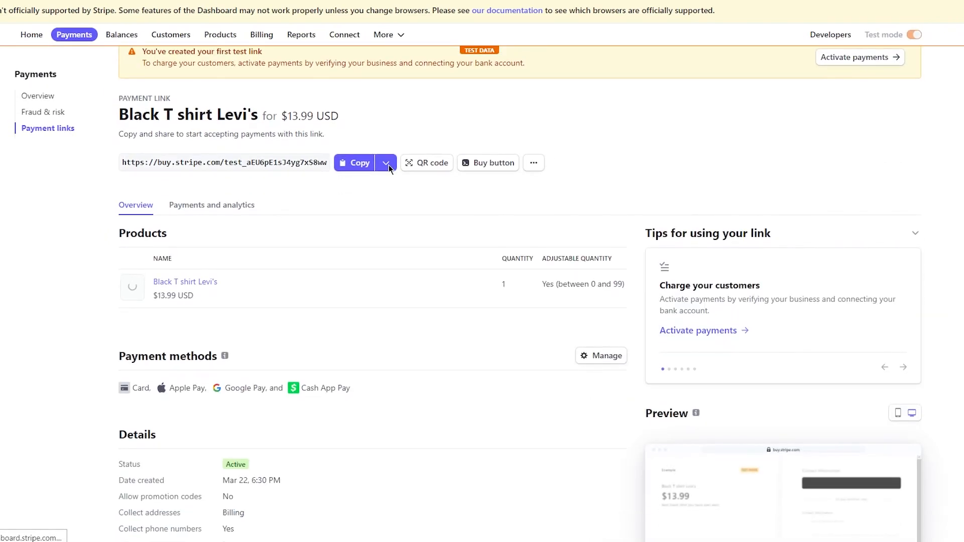
- Copy the T-shirt's payment link and open it in a new browser tab to check the checkout page
click(345, 165)
key(ctrl+t)
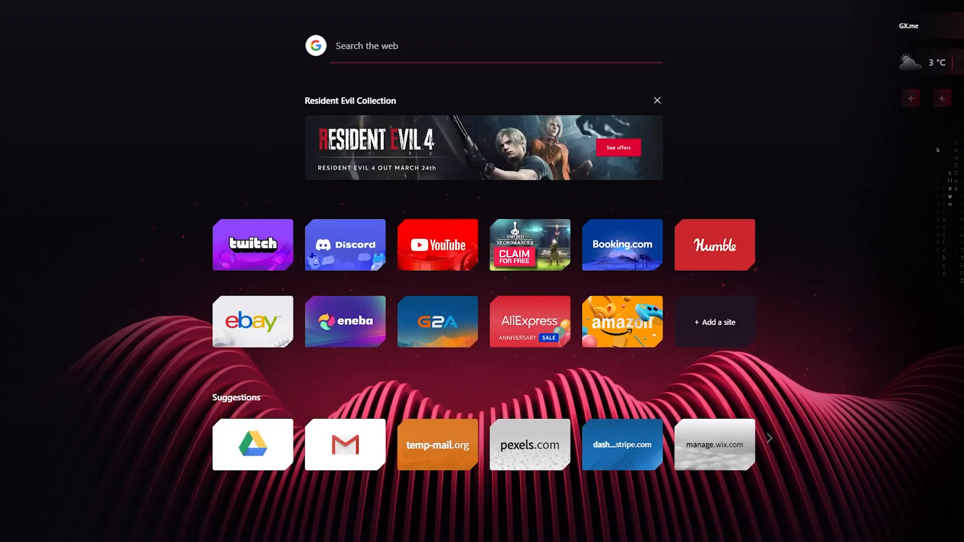
key(ctrl+v)
key(Return)
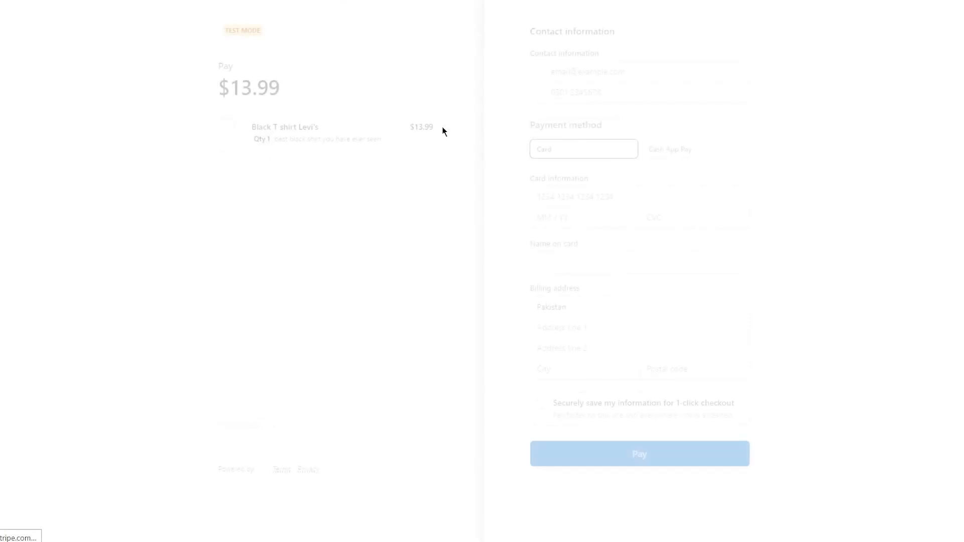
click(606, 79)
click(772, 55)
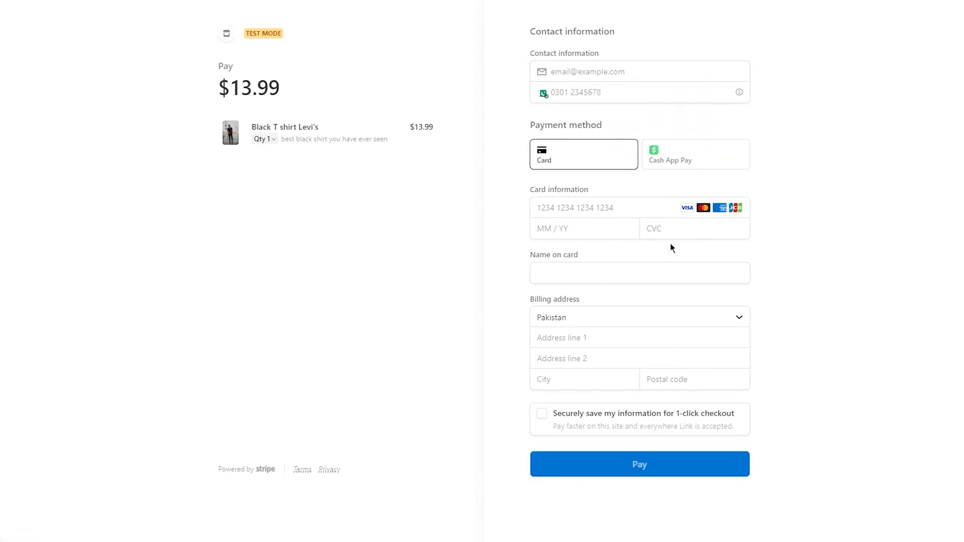